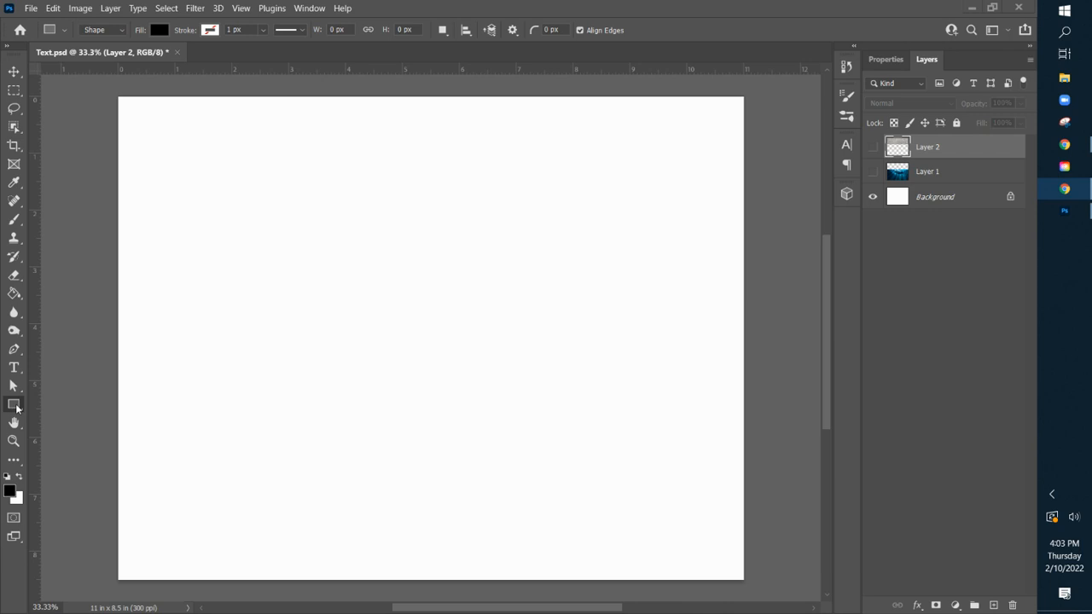
# Draw a black rectangle about 5.53 × 2.12 in on the upper canvas and a black square about 2.22 in wide below it
pyautogui.click(16, 408)
pyautogui.rightClick(14, 407)
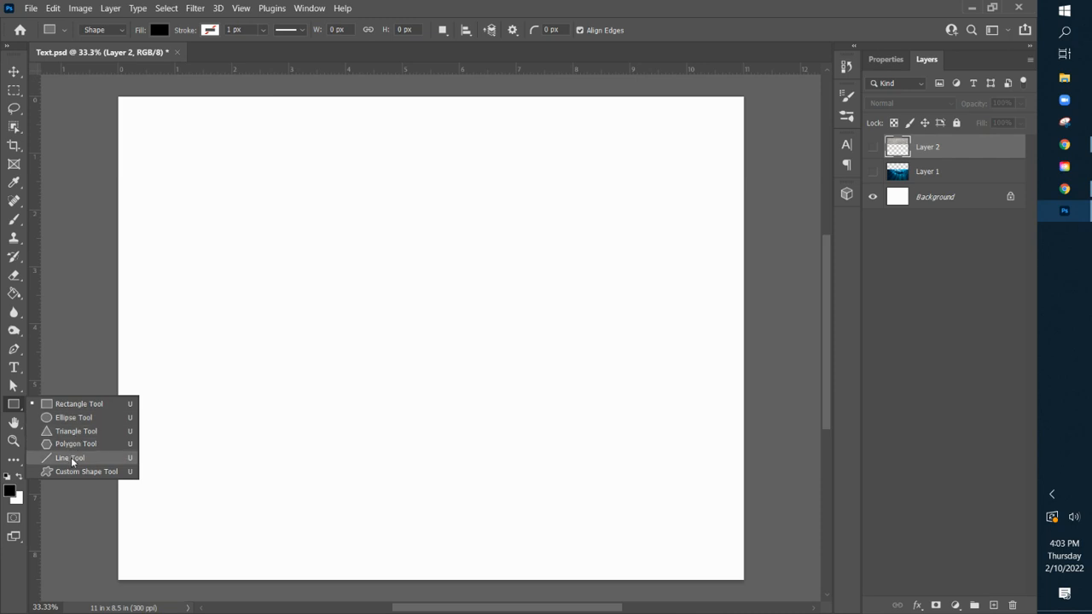
pyautogui.click(79, 405)
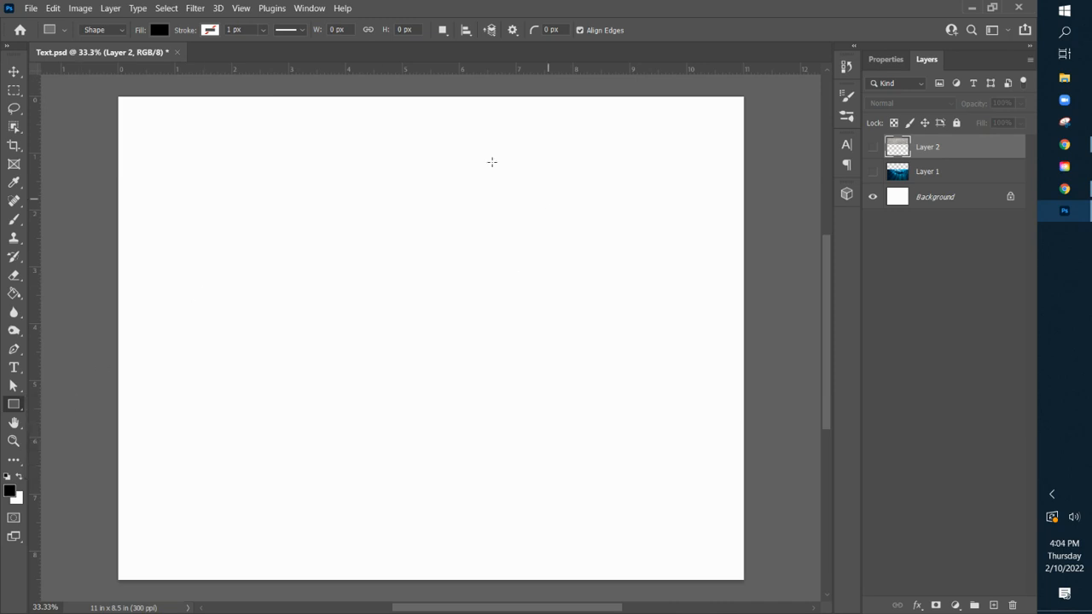
pyautogui.moveTo(224, 177); pyautogui.dragTo(536, 299)
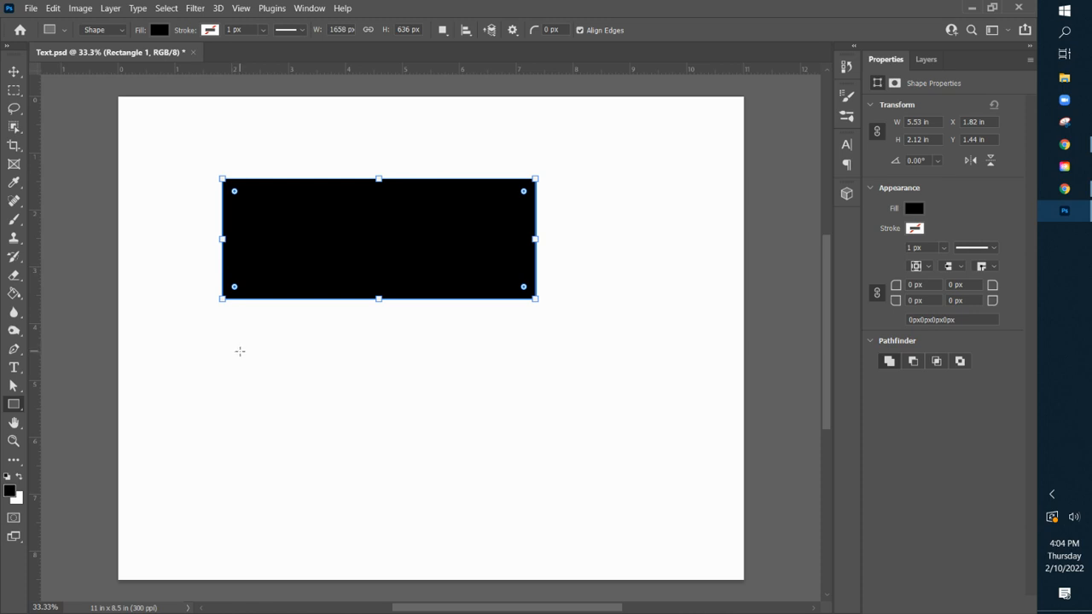
pyautogui.moveTo(241, 334); pyautogui.dragTo(366, 479)
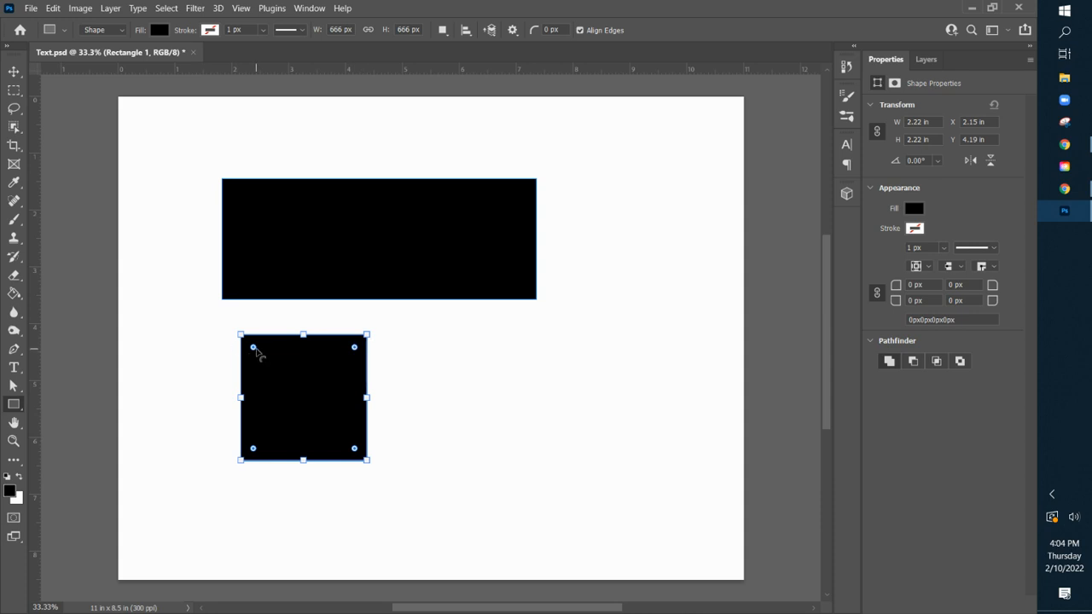
# Round the square's corners to about 0.36 in and enlarge the square to about 2.43 × 2.43 in
pyautogui.moveTo(254, 348)
pyautogui.mouseDown()
pyautogui.moveTo(307, 406)
pyautogui.moveTo(261, 353)
pyautogui.mouseUp()
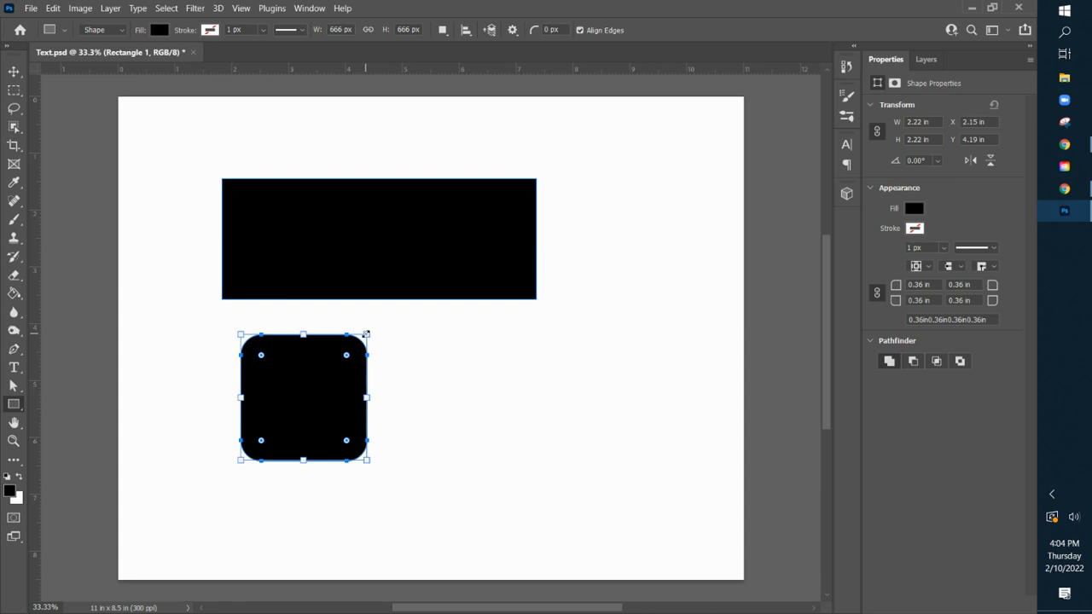
pyautogui.moveTo(366, 335); pyautogui.dragTo(217, 478)
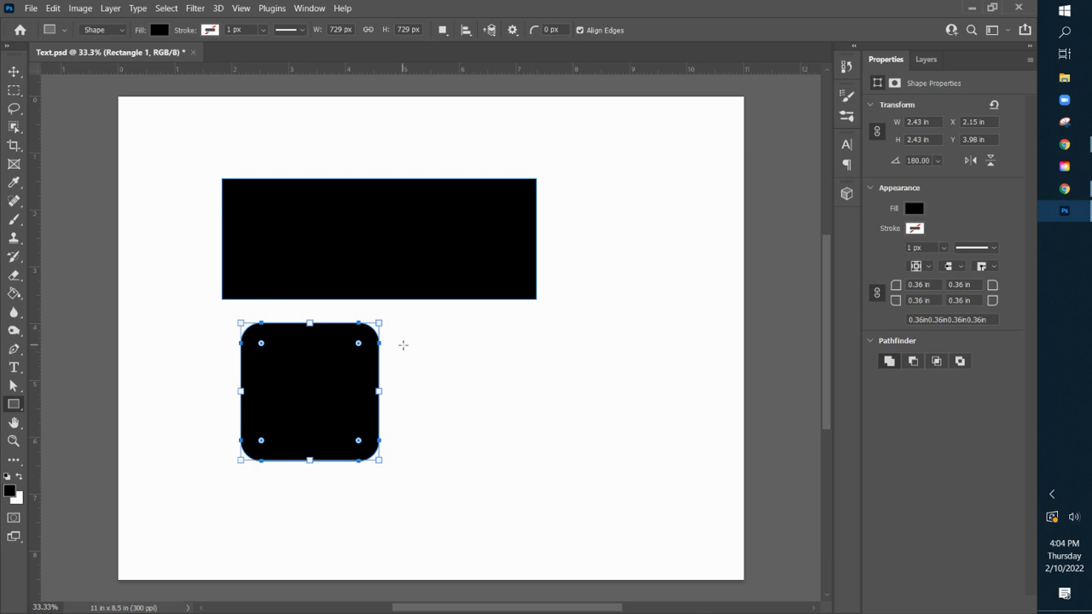
# Move both shapes on the Rectangle 1 layer together to about X 4.71 in, Y 1.77 in
pyautogui.click(13, 73)
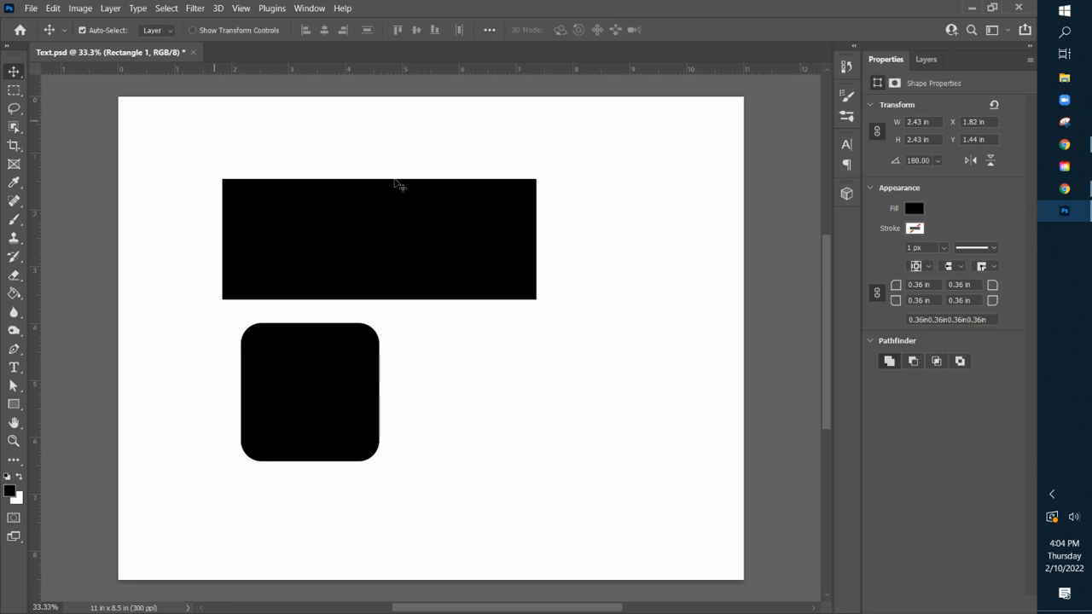
pyautogui.click(924, 65)
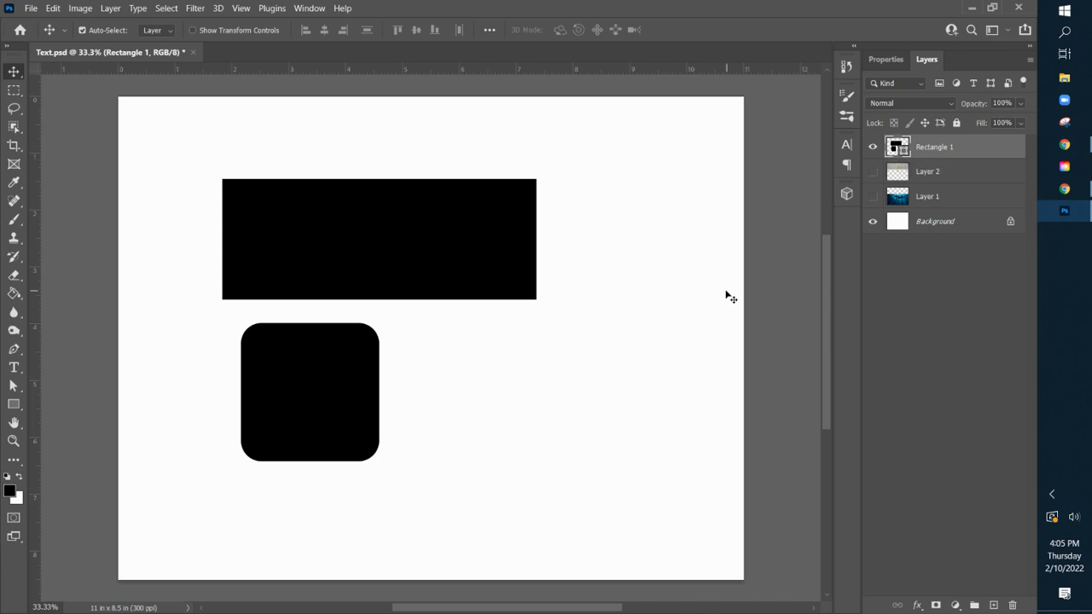
pyautogui.rightClick(927, 148)
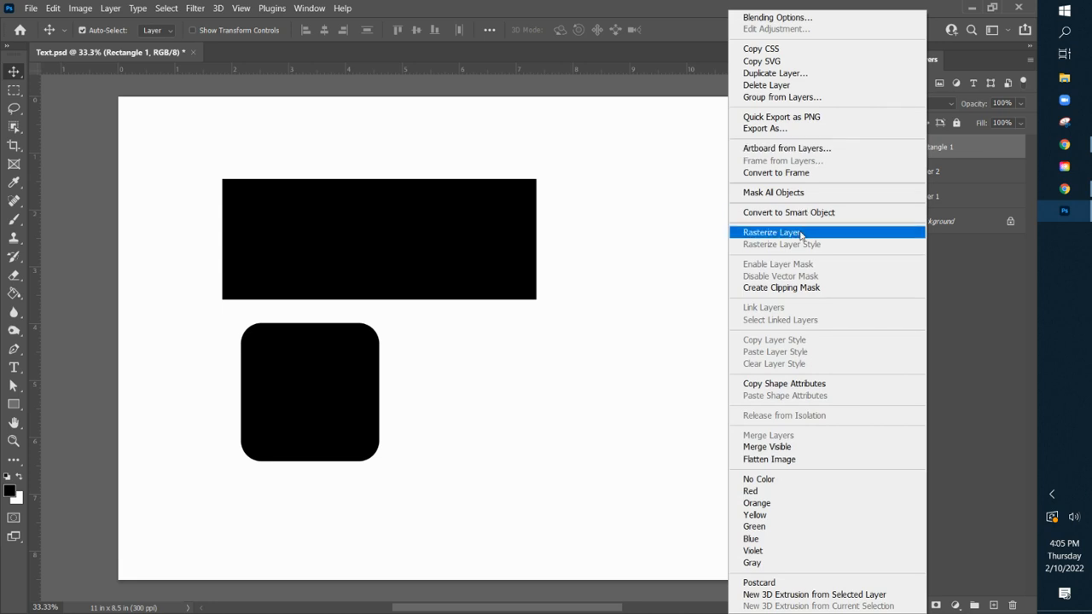
pyautogui.click(645, 227)
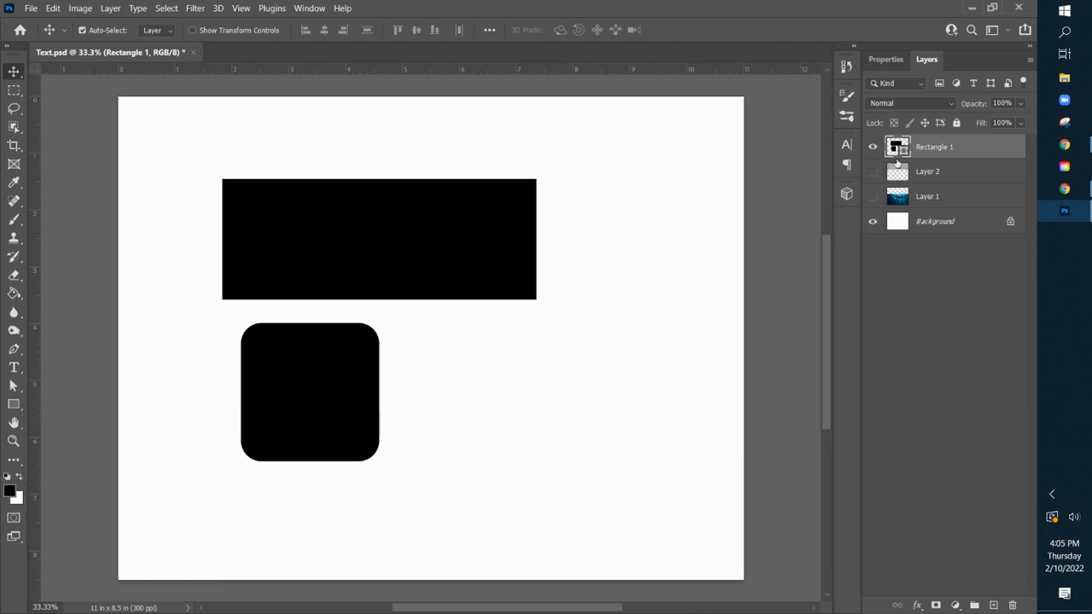
pyautogui.moveTo(286, 367); pyautogui.dragTo(449, 385)
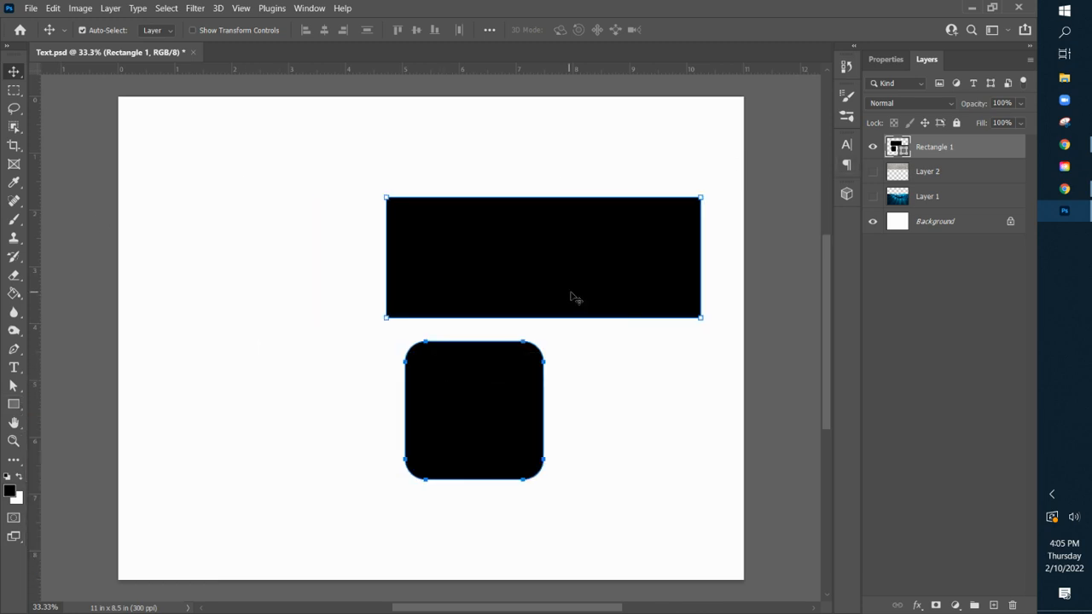
# Try recently used purple, green and white as the fill of the shapes and return the fill to black
pyautogui.click(888, 59)
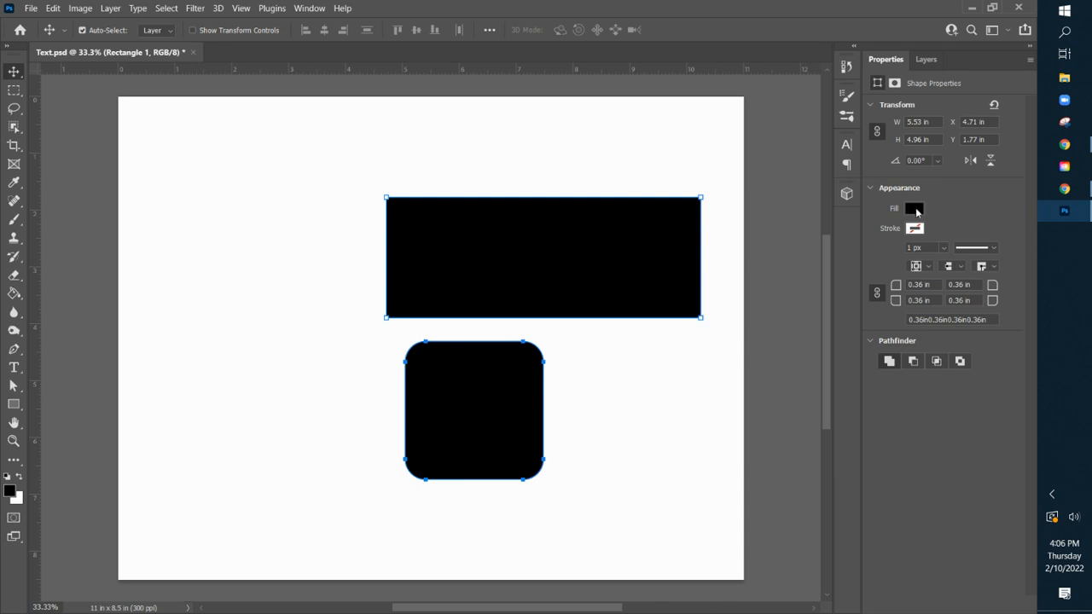
pyautogui.click(915, 207)
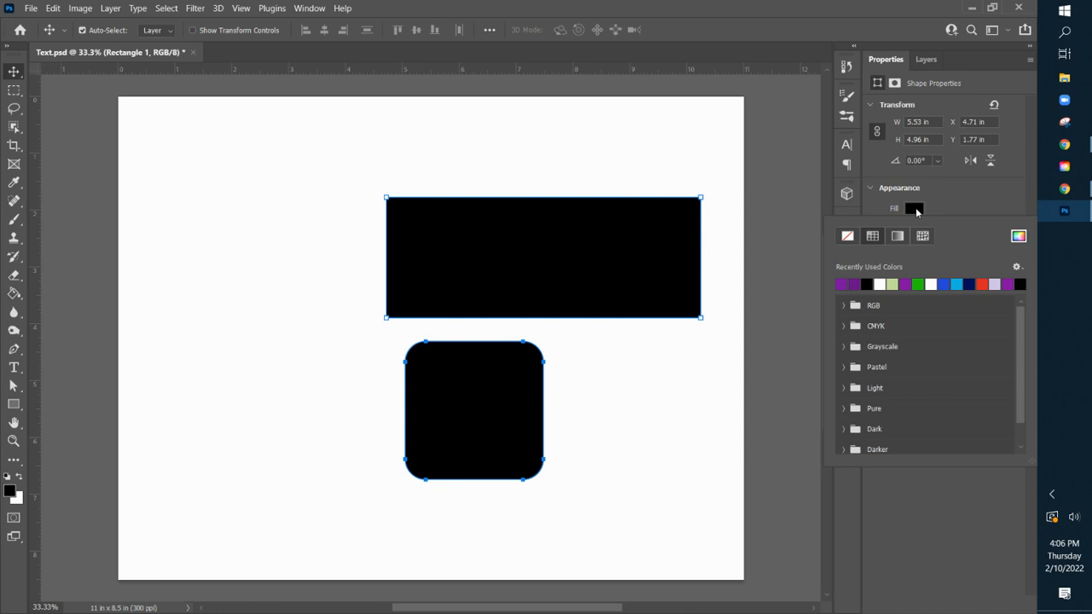
pyautogui.click(857, 284)
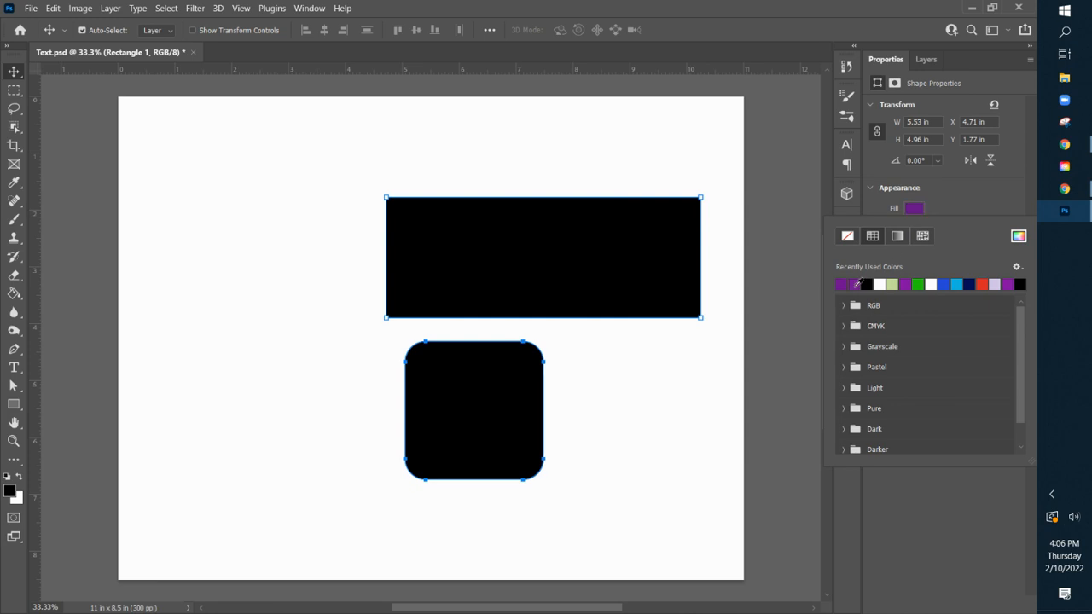
pyautogui.click(918, 284)
pyautogui.click(931, 283)
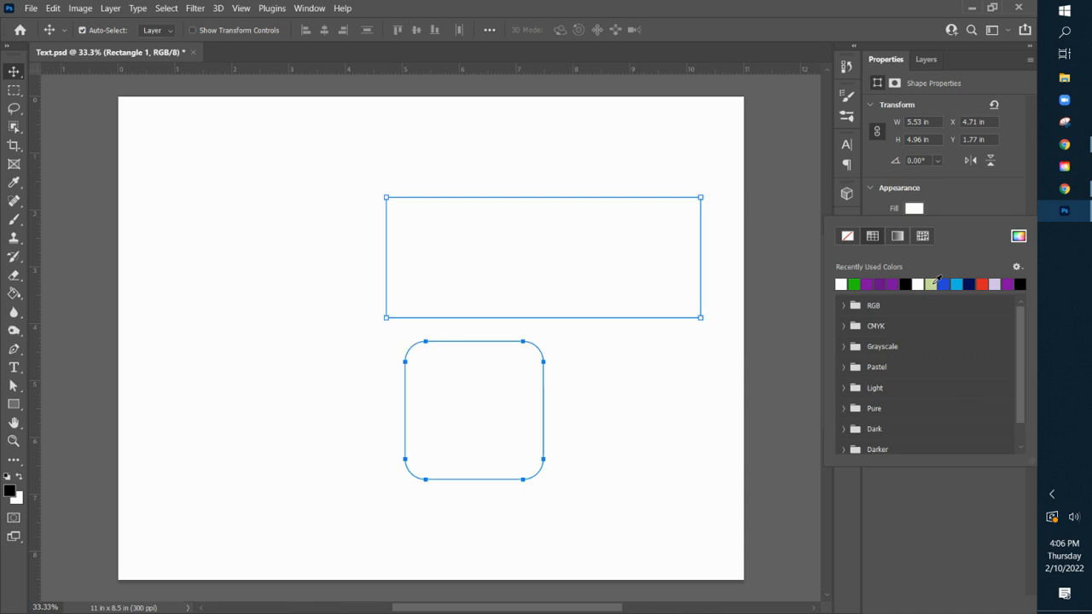
pyautogui.click(905, 284)
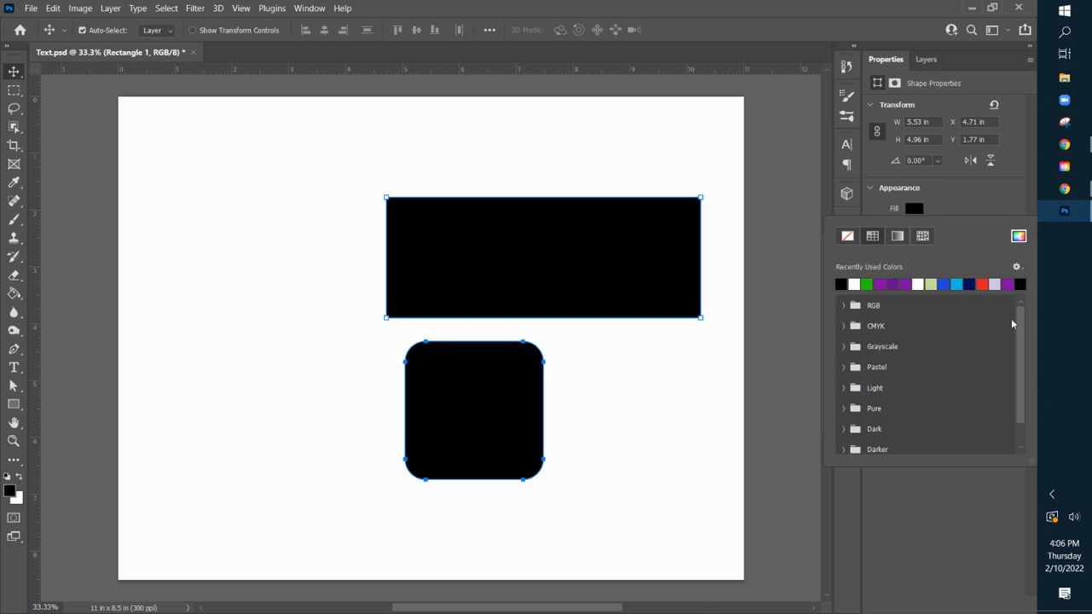
# Try several Grayscale swatches as the shapes' fill, ending on a medium gray
pyautogui.moveTo(1018, 319); pyautogui.dragTo(1018, 343)
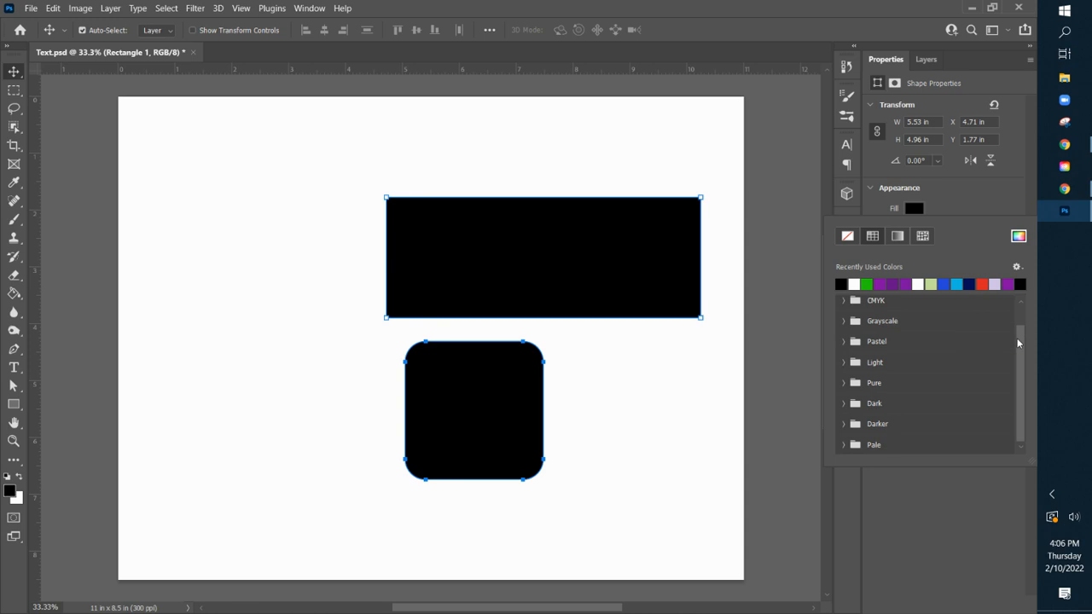
pyautogui.click(842, 320)
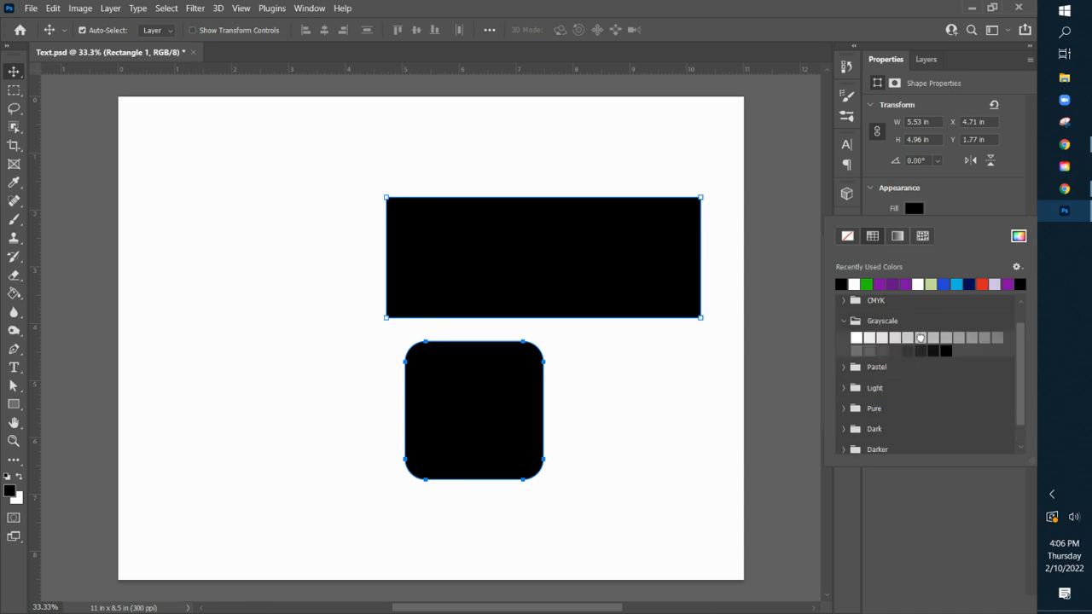
pyautogui.click(920, 339)
pyautogui.click(933, 339)
pyautogui.click(971, 339)
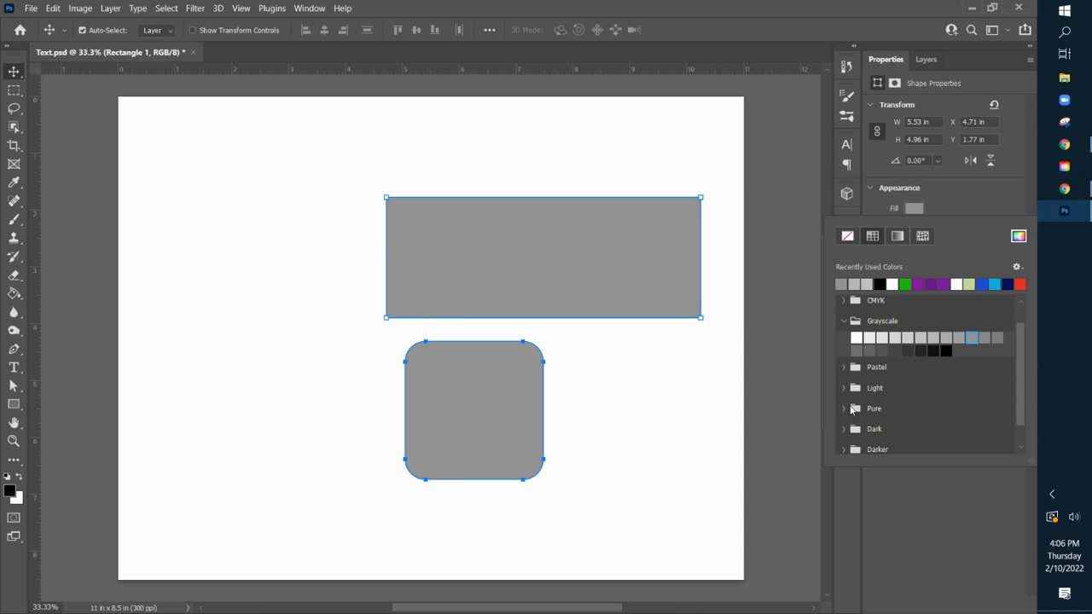
# Try green and yellow from the Pure swatches on the shapes, ending with an orange fill
pyautogui.click(842, 408)
pyautogui.click(908, 424)
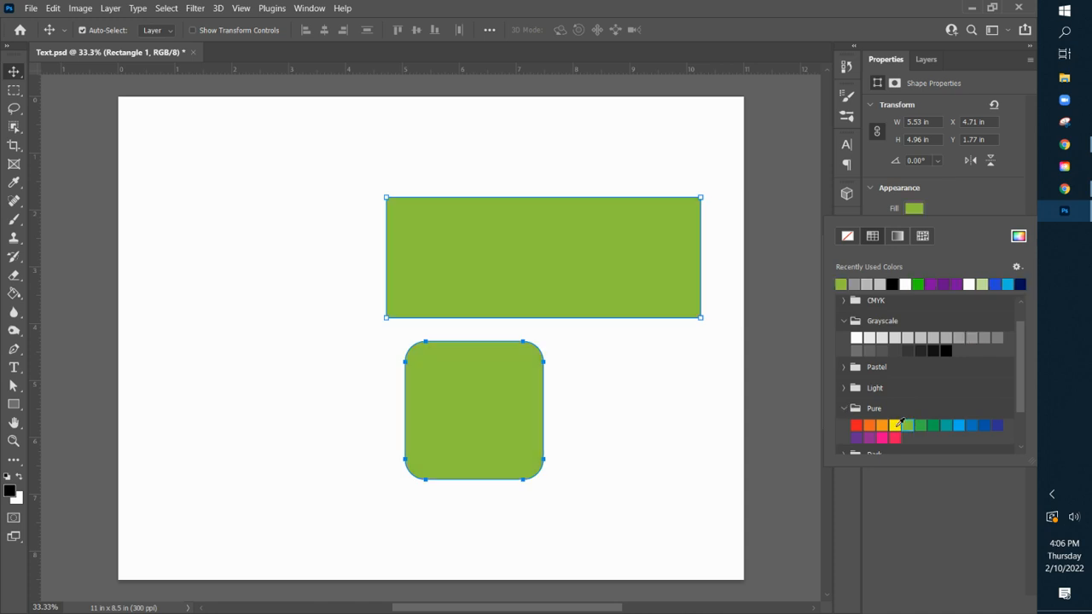
pyautogui.click(894, 424)
pyautogui.click(881, 424)
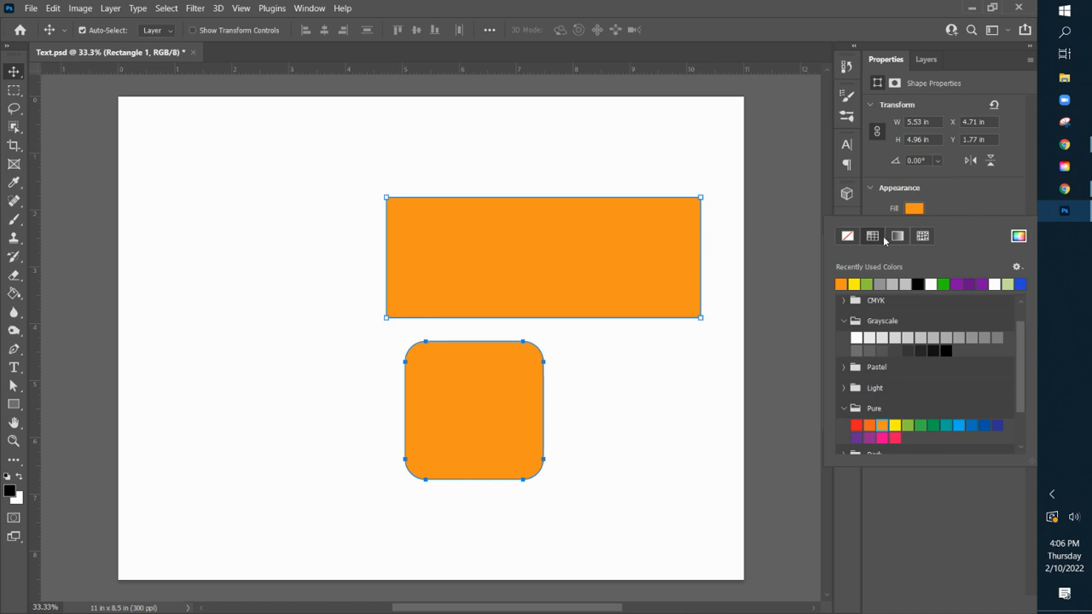
# Set the shapes' fill to a custom solid blue, #0e34b1
pyautogui.click(1018, 236)
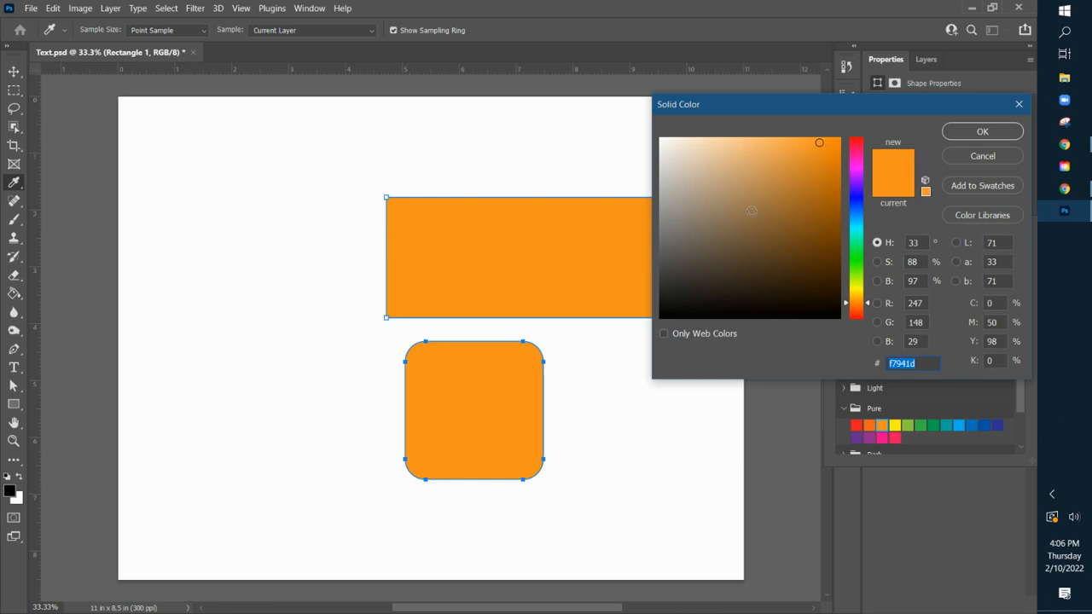
pyautogui.moveTo(859, 188); pyautogui.dragTo(858, 205)
pyautogui.click(825, 193)
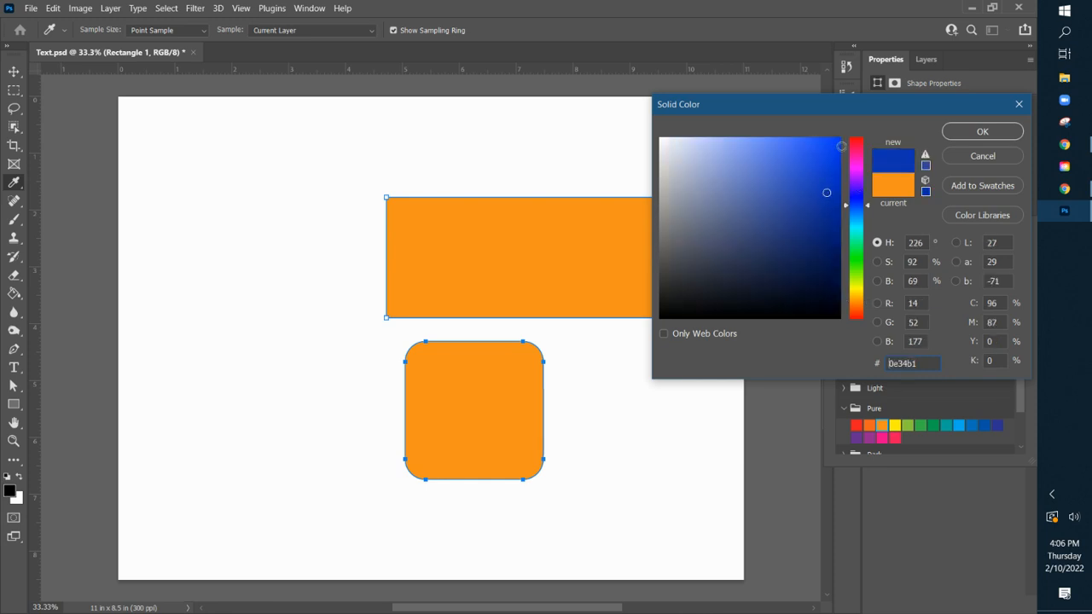
pyautogui.click(971, 135)
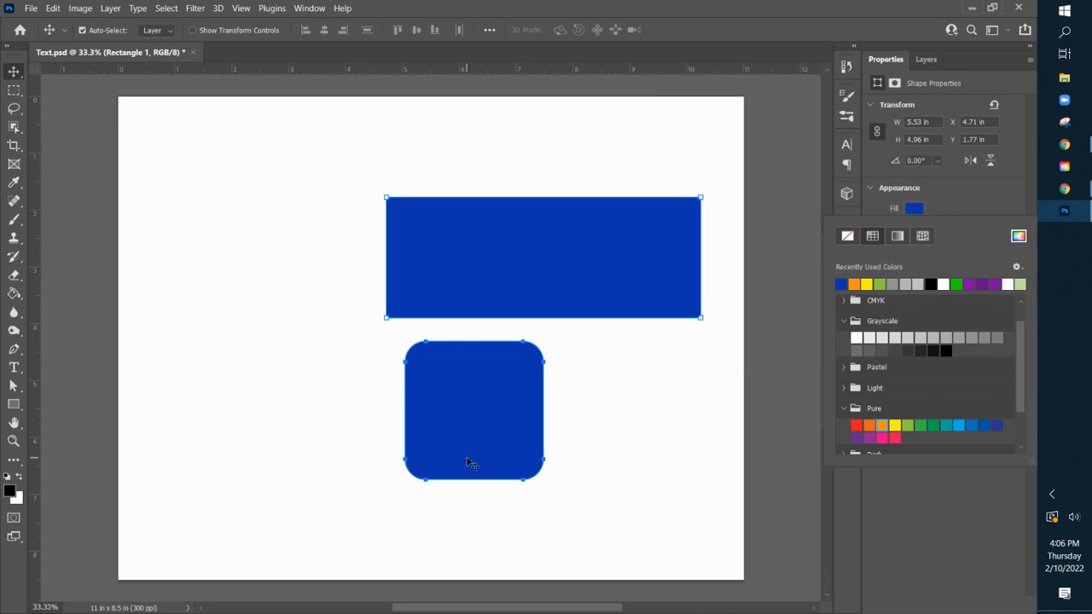
# Change the shapes' fill to a linear gradient running from yellow to red-orange
pyautogui.click(897, 239)
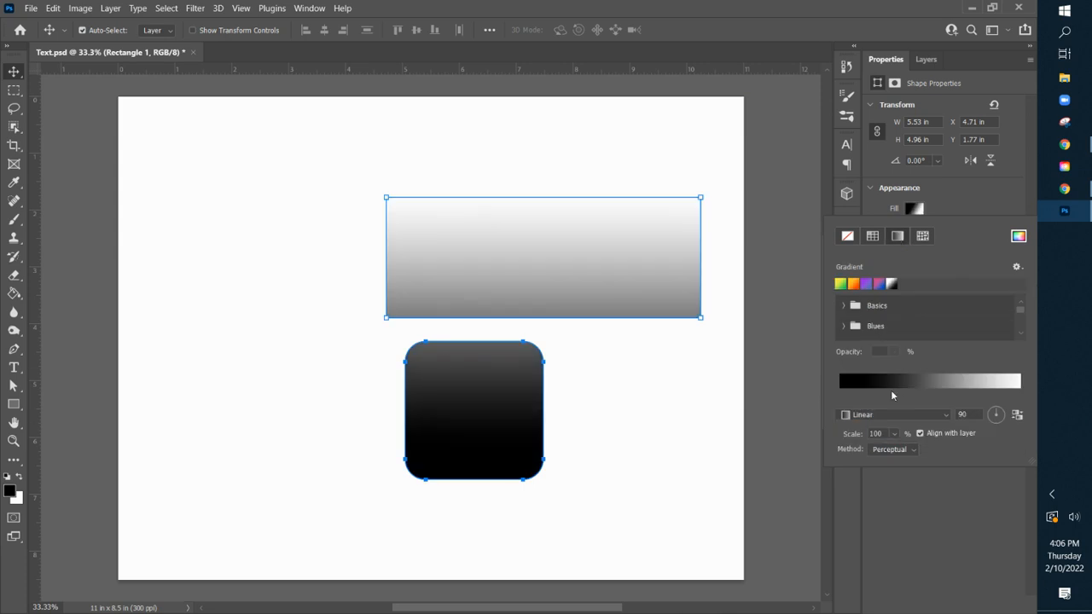
pyautogui.click(878, 284)
pyautogui.click(865, 284)
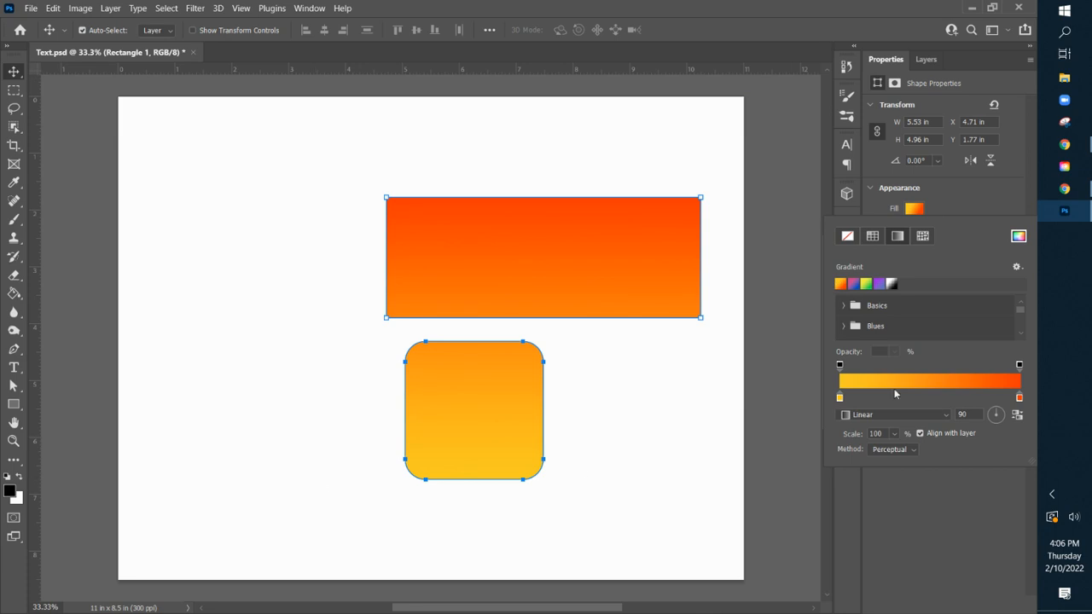
# Apply the blue-to-teal preset from the Greens gradients as the shapes' fill
pyautogui.scroll(-1, 1018, 315)
pyautogui.scroll(-4, 1018, 315)
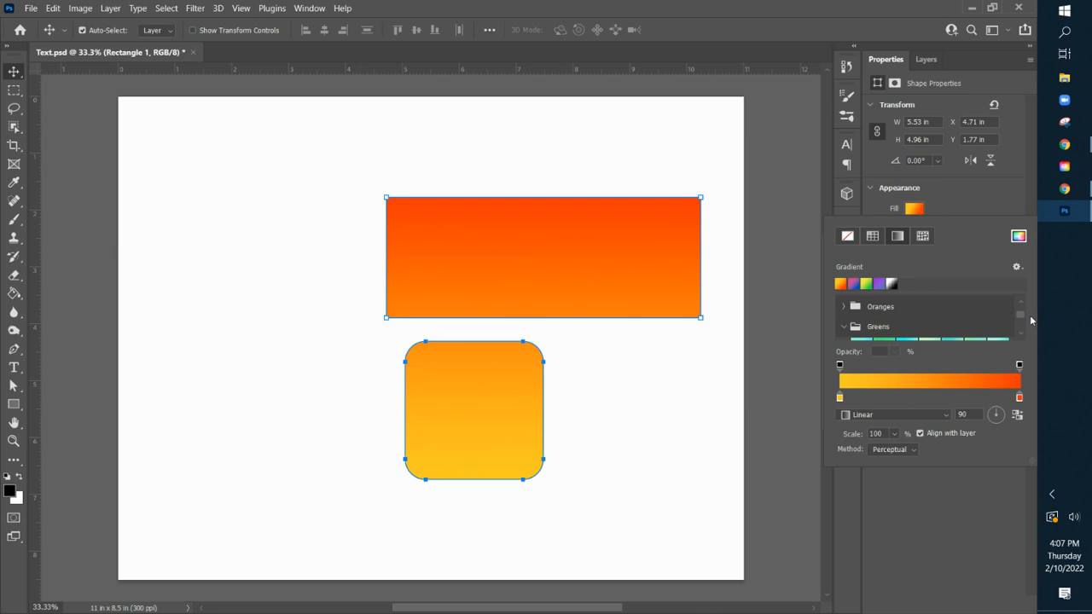
pyautogui.scroll(-3, 1023, 318)
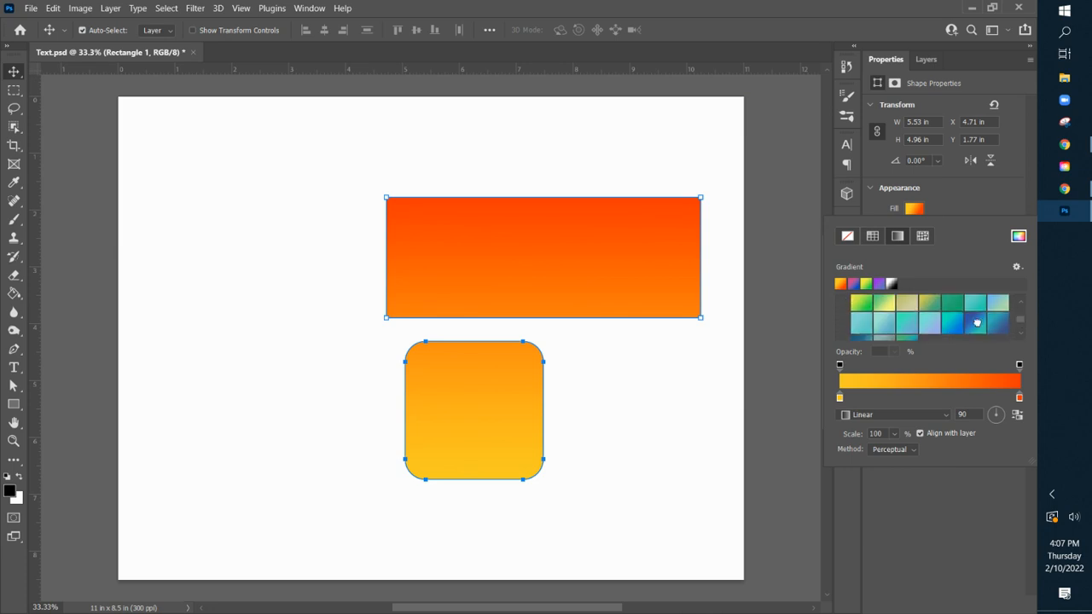
pyautogui.click(977, 326)
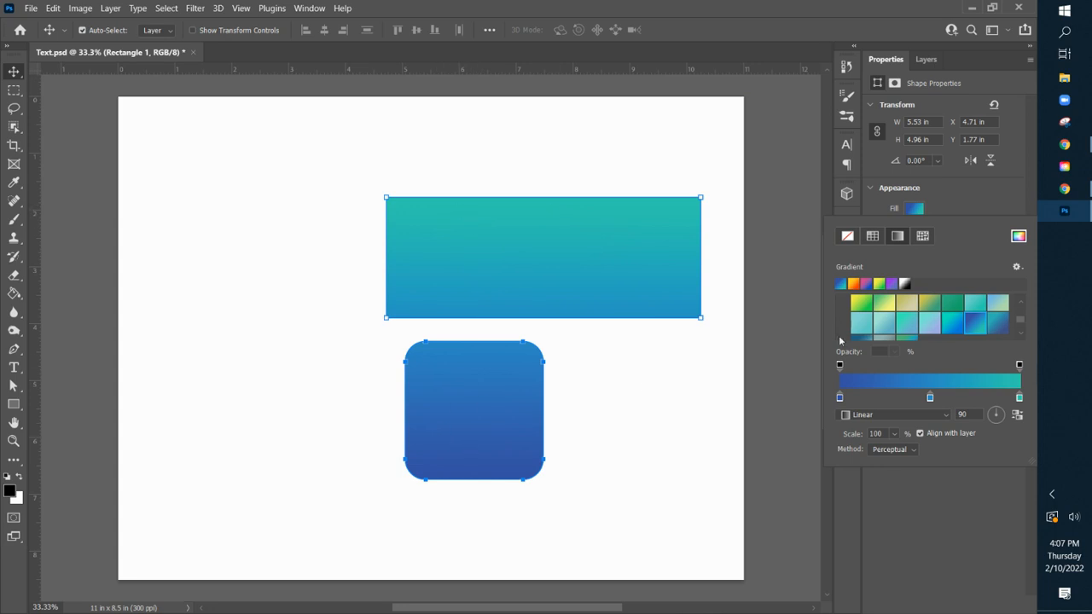
# Recolour the gradient's teal end stop to yellow #cbcd31 and shift the middle blue stop slightly toward the dark blue end
pyautogui.doubleClick(1019, 397)
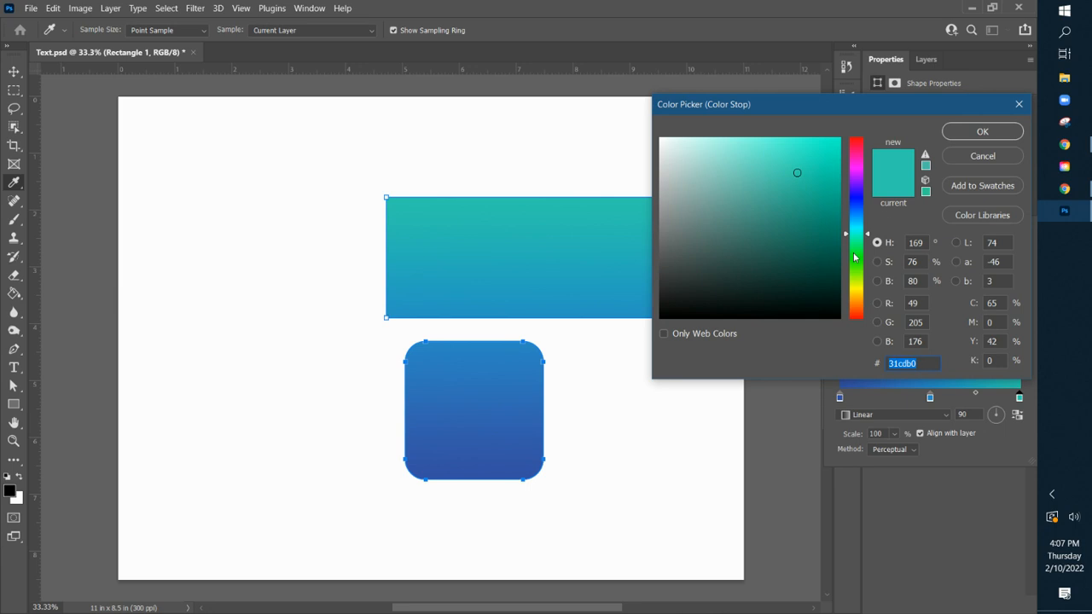
pyautogui.moveTo(859, 279); pyautogui.dragTo(859, 288)
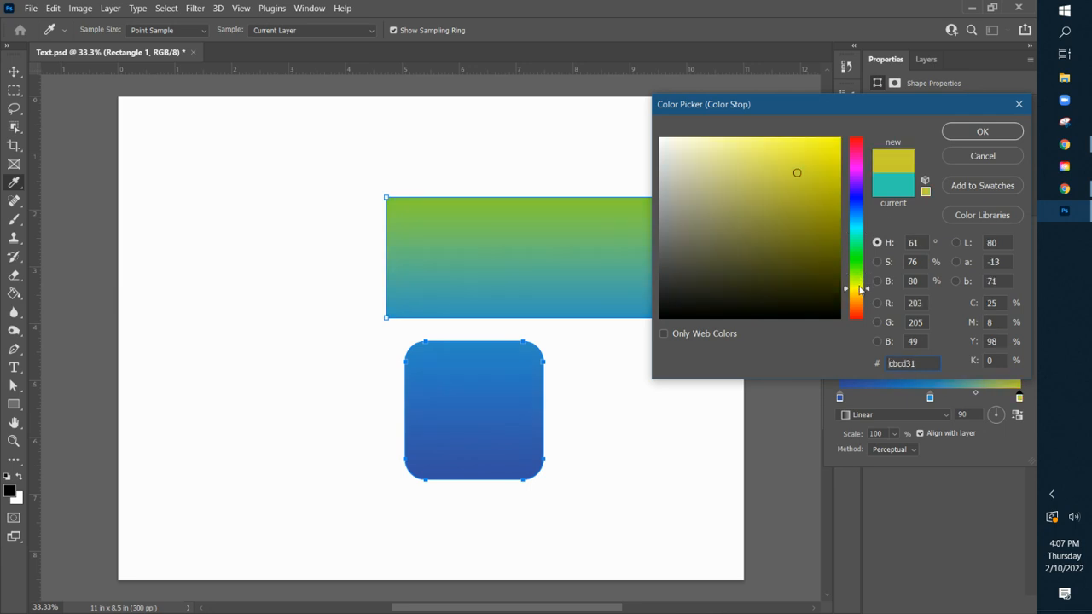
pyautogui.click(989, 134)
pyautogui.moveTo(930, 397)
pyautogui.mouseDown()
pyautogui.moveTo(893, 397)
pyautogui.moveTo(921, 398)
pyautogui.mouseUp()
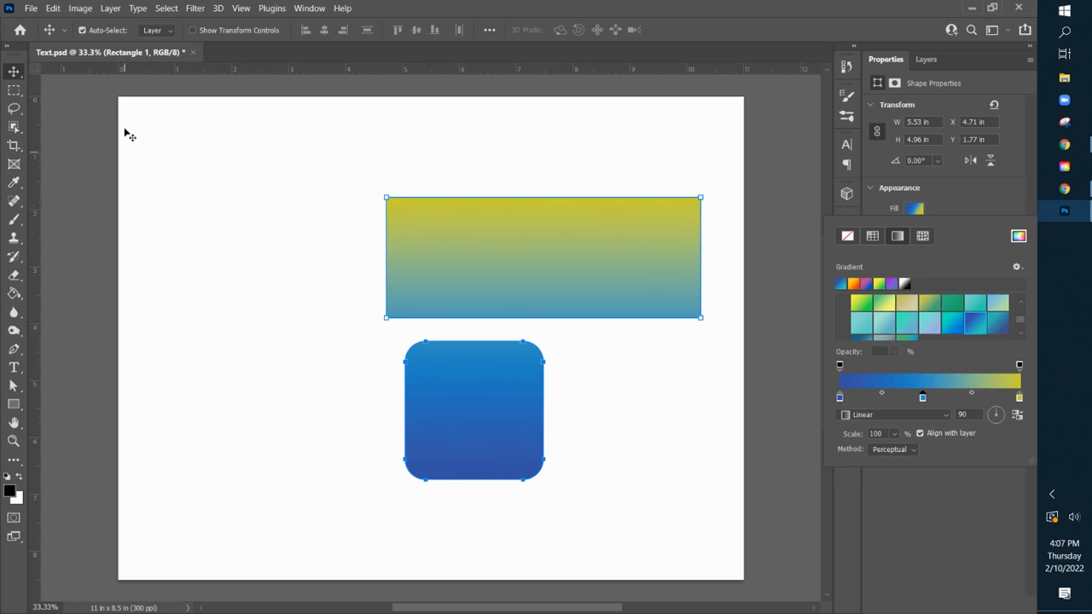
# Delete the Rectangle 1 layer with both shapes
pyautogui.click(926, 60)
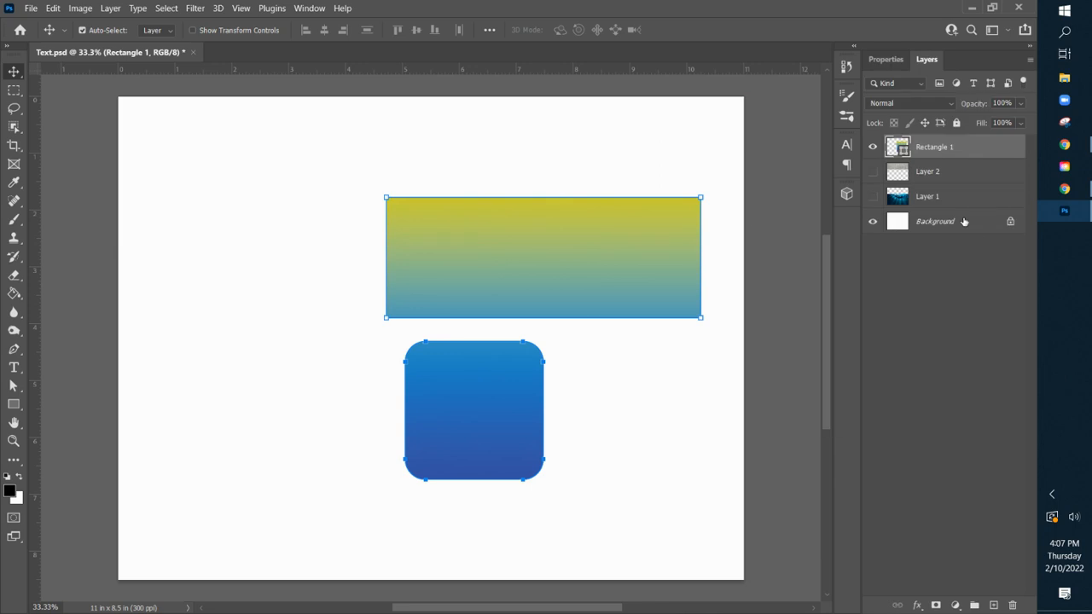
pyautogui.moveTo(941, 148); pyautogui.dragTo(1013, 604)
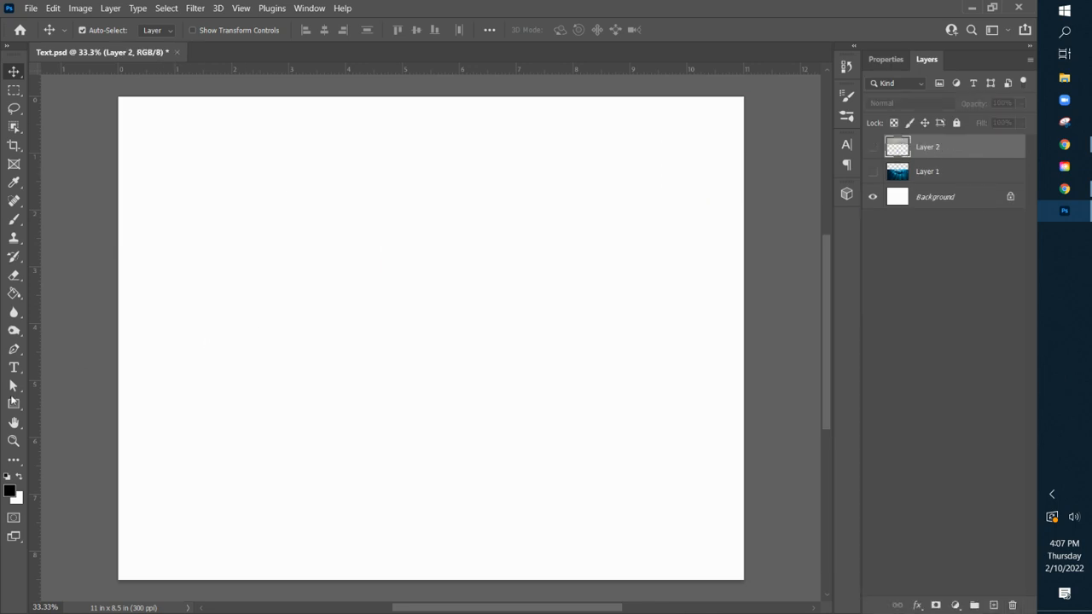
# Draw a palm tree custom shape about 3.89 by 4.12 in in the upper-left part of the canvas
pyautogui.click(14, 404)
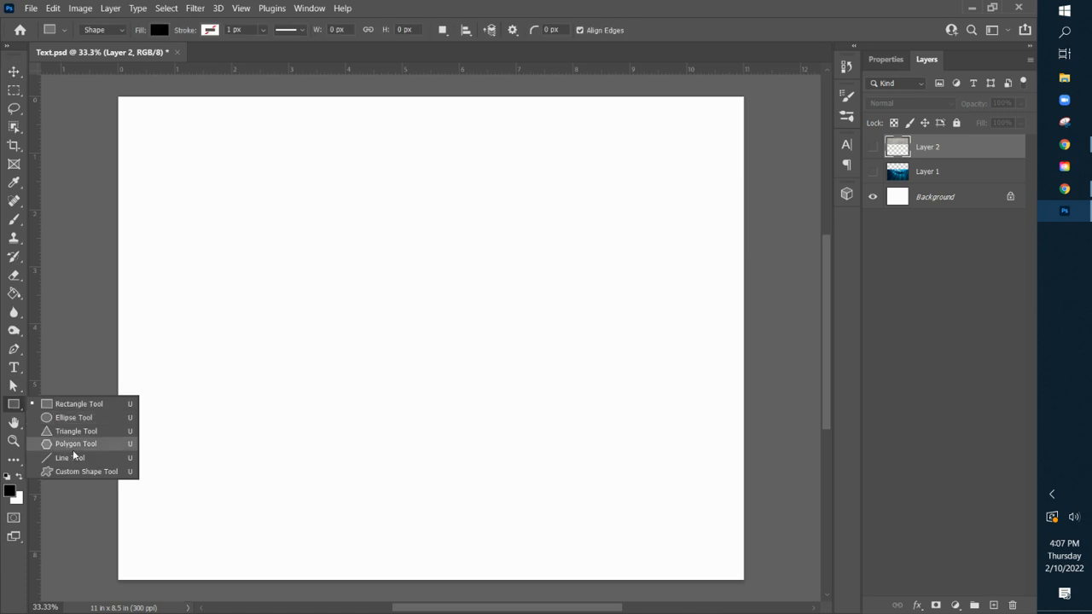
pyautogui.click(77, 472)
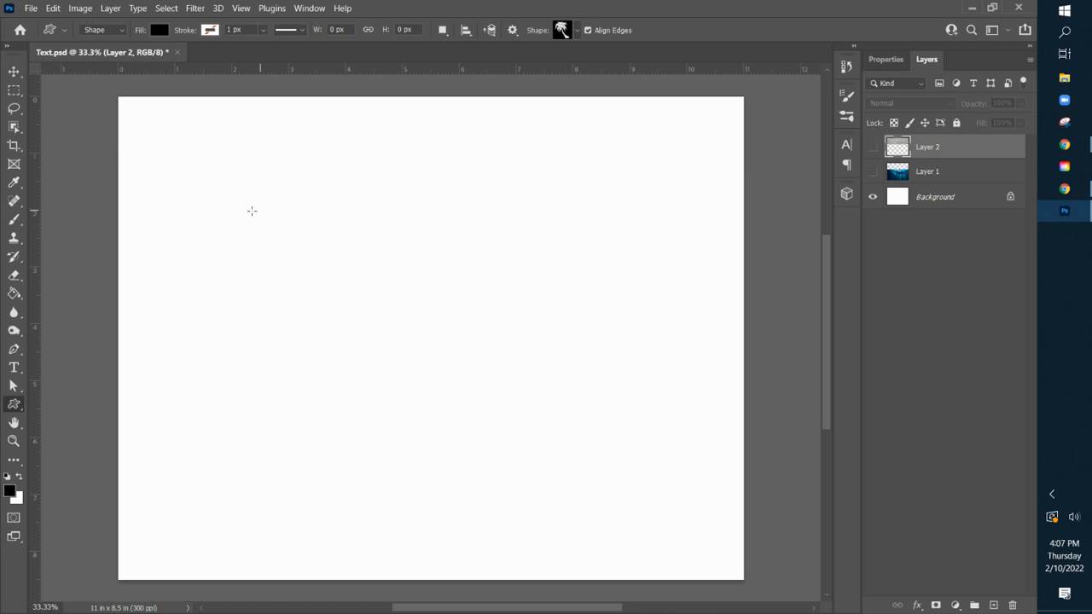
pyautogui.moveTo(220, 159); pyautogui.dragTo(442, 393)
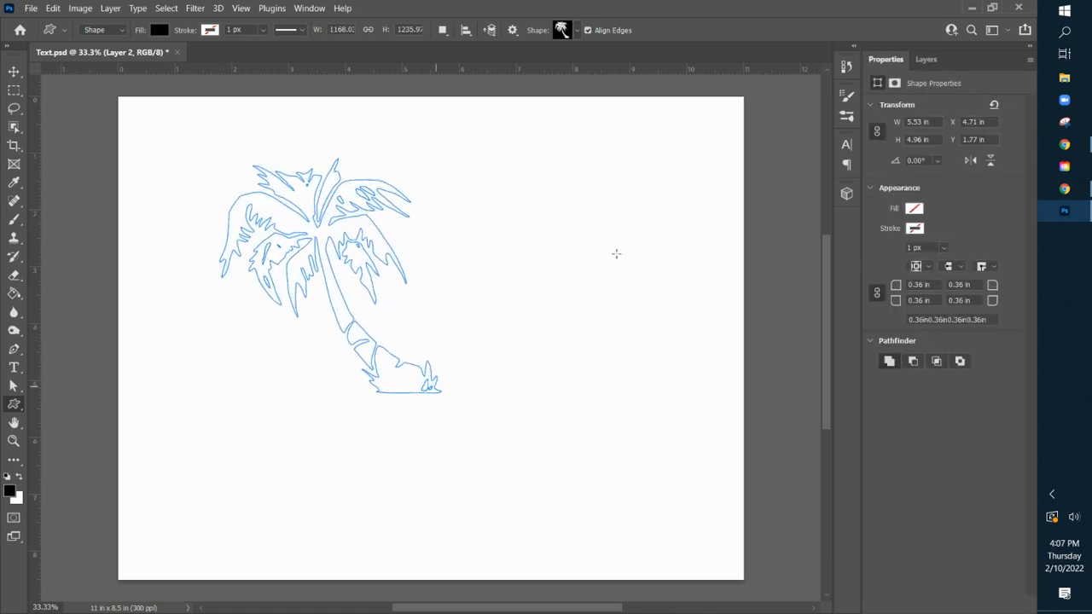
# Give the palm tree a yellow stroke from the recently used colors and set its width to about 0.81 px
pyautogui.click(915, 230)
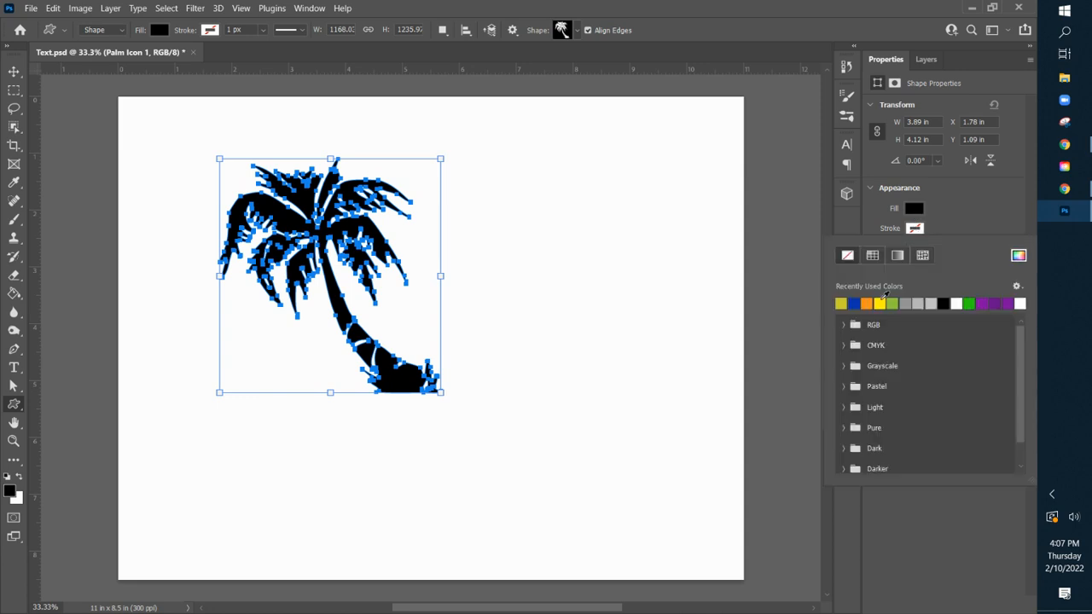
pyautogui.click(879, 303)
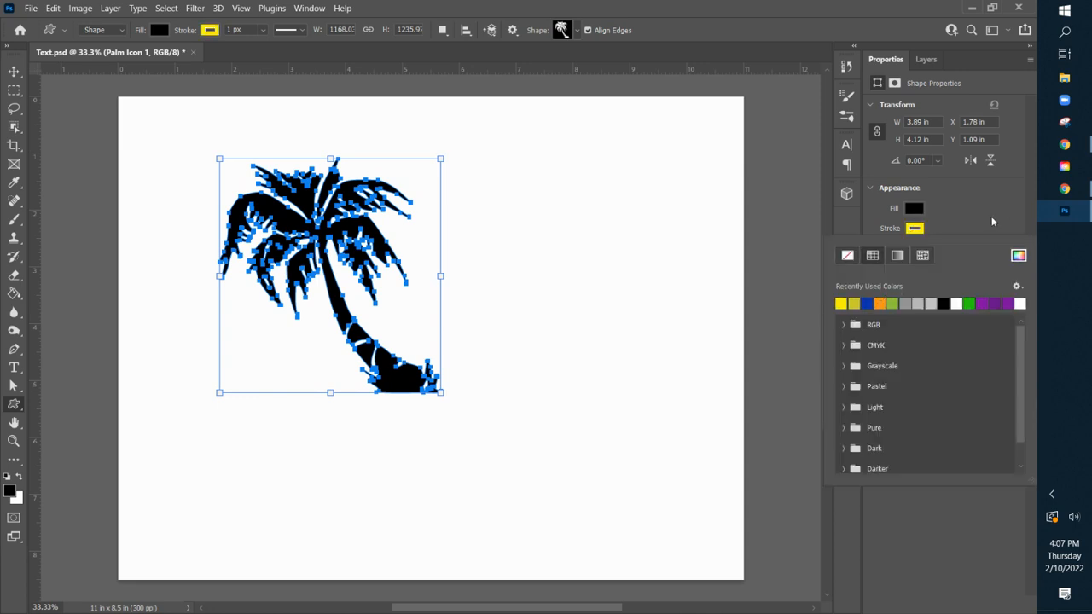
pyautogui.click(949, 219)
pyautogui.click(944, 248)
pyautogui.moveTo(949, 268); pyautogui.dragTo(944, 266)
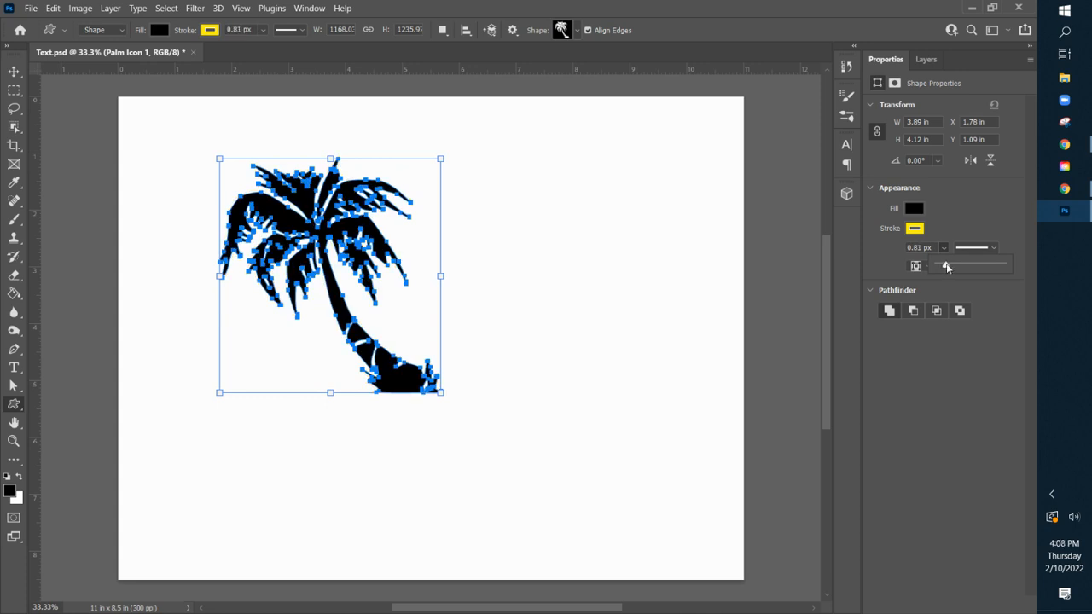
# Align the palm tree's stroke to the outside and increase its width to about 10.14 px
pyautogui.click(927, 267)
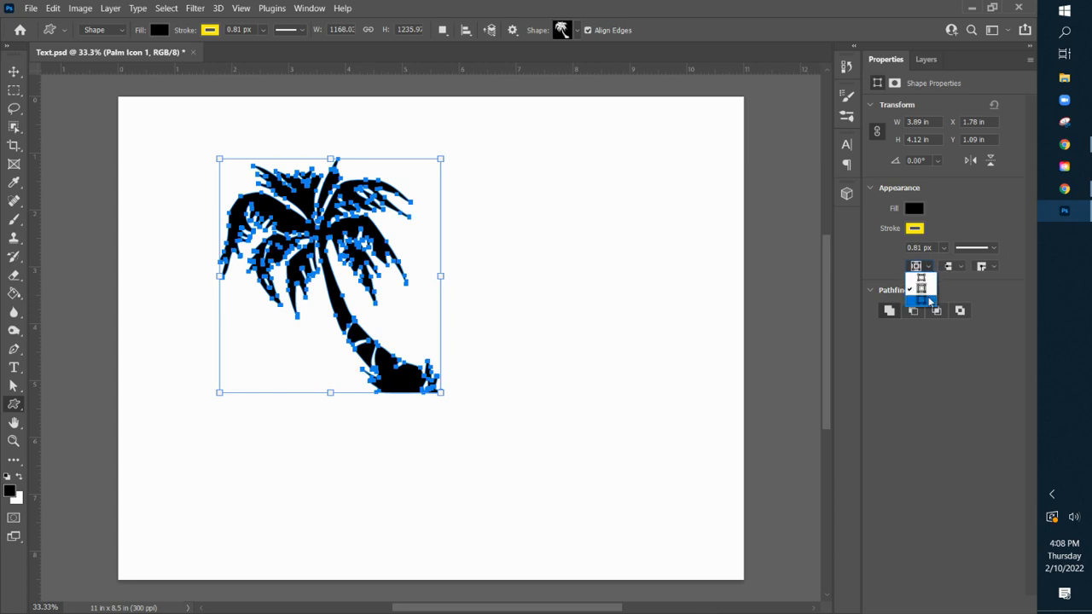
pyautogui.click(929, 299)
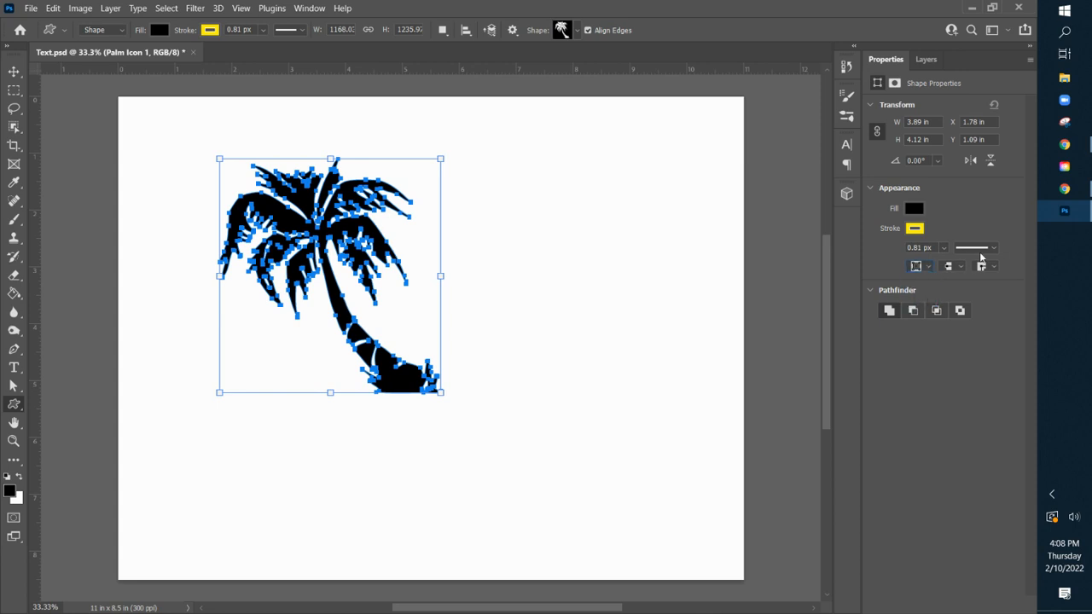
pyautogui.click(944, 247)
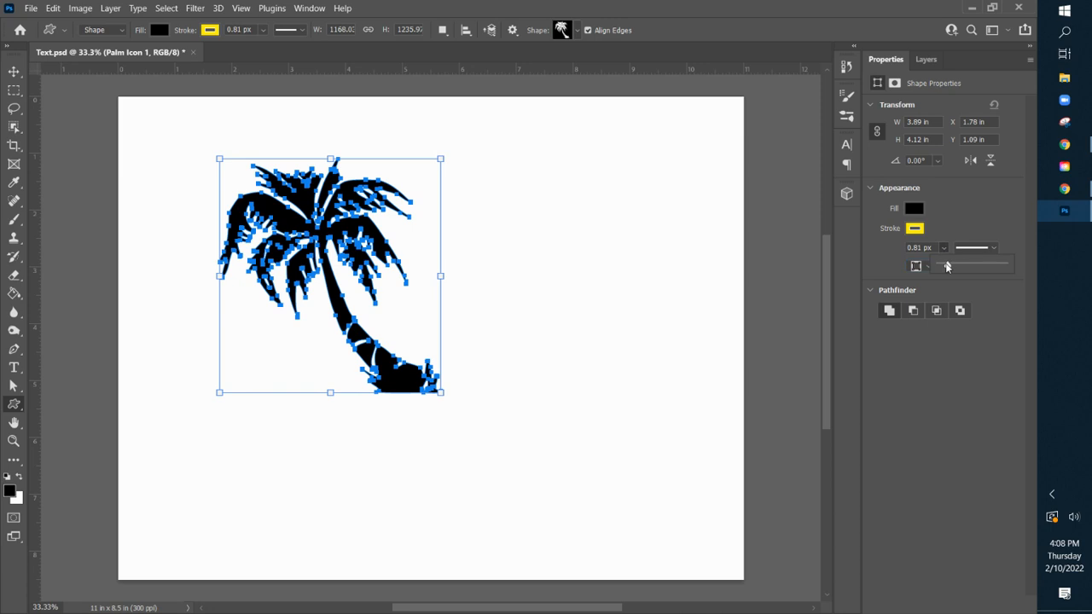
pyautogui.moveTo(950, 267); pyautogui.dragTo(953, 266)
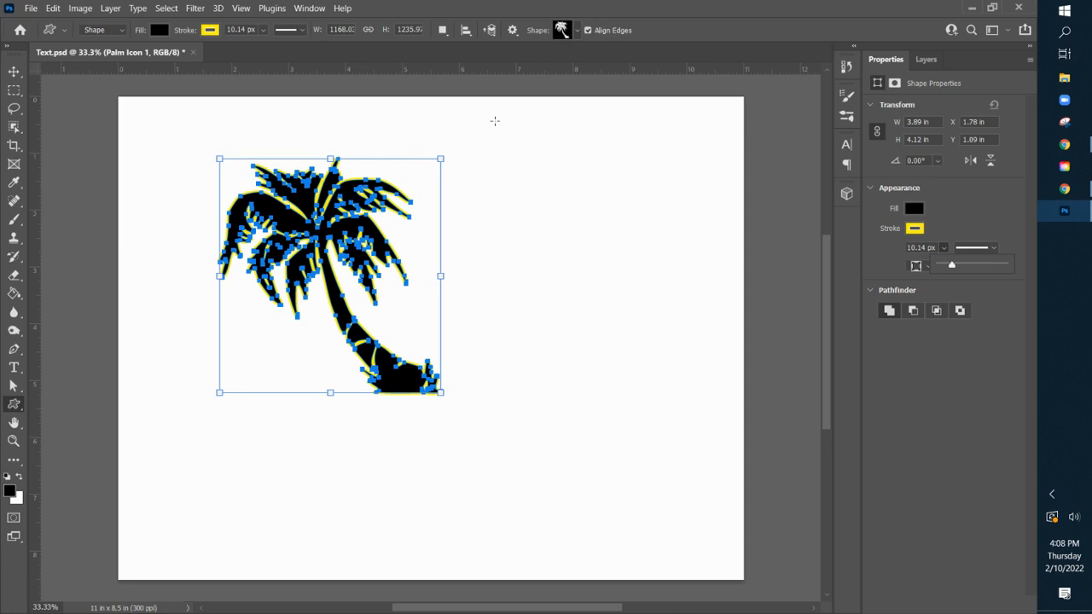
# Draw the kangaroo shape from the Wild Animals set, about 2.8 by 2.02 in, to the right of the palm tree
pyautogui.click(576, 31)
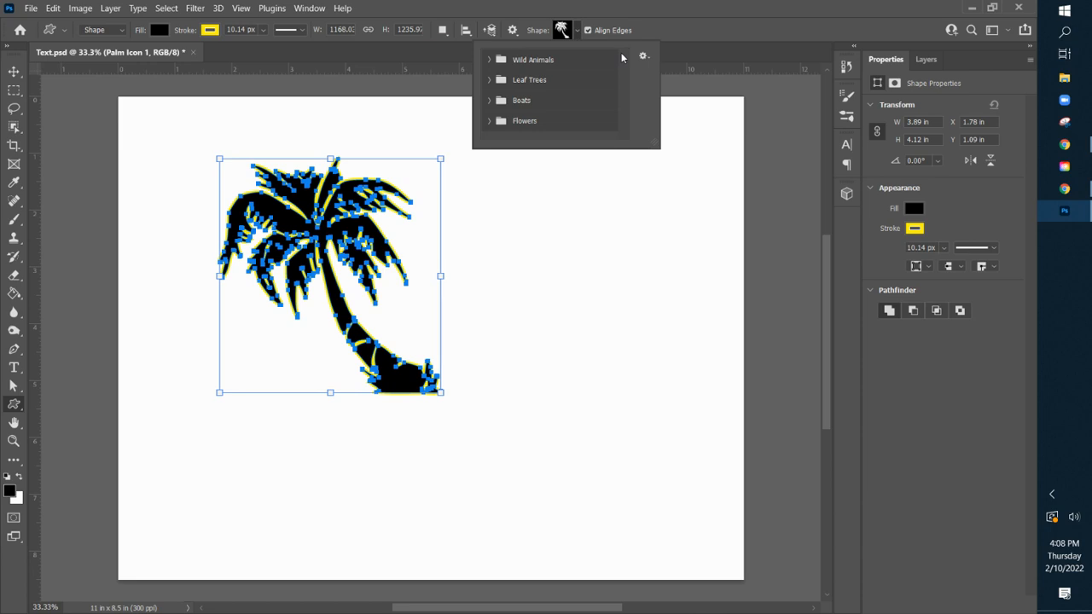
pyautogui.click(490, 60)
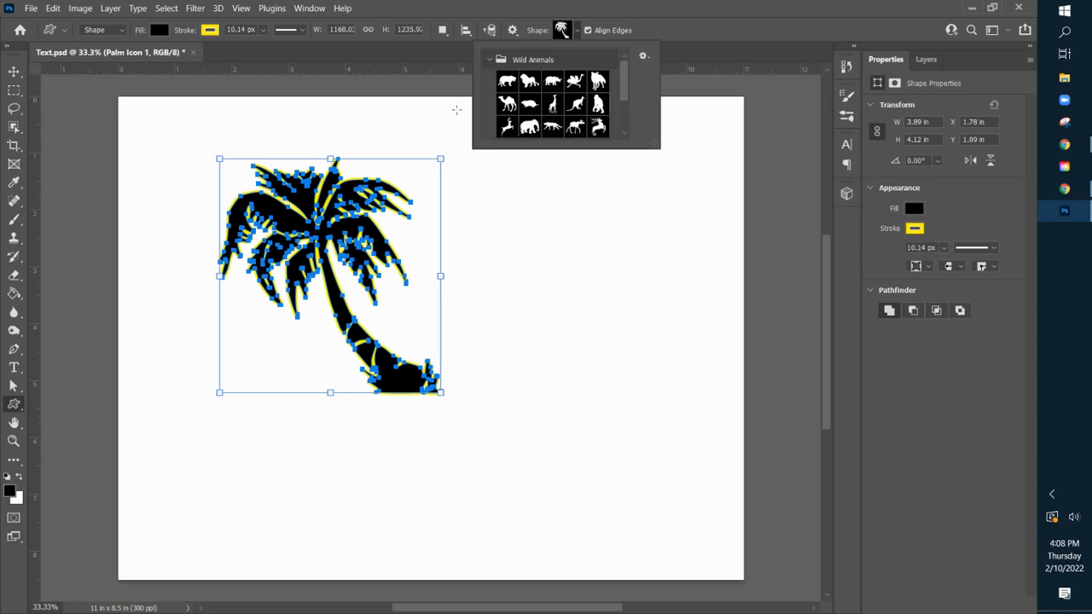
pyautogui.click(575, 103)
pyautogui.moveTo(532, 235); pyautogui.dragTo(687, 346)
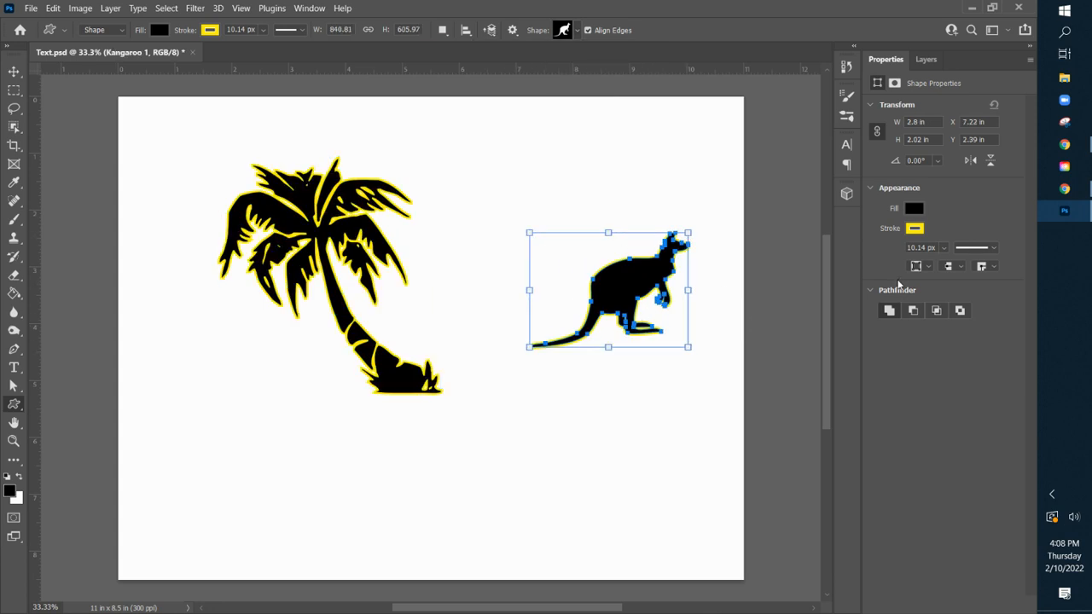
# Draw the second boat shape from the Boats set, about 4.95 by 1.69 in, below the palm tree
pyautogui.click(577, 31)
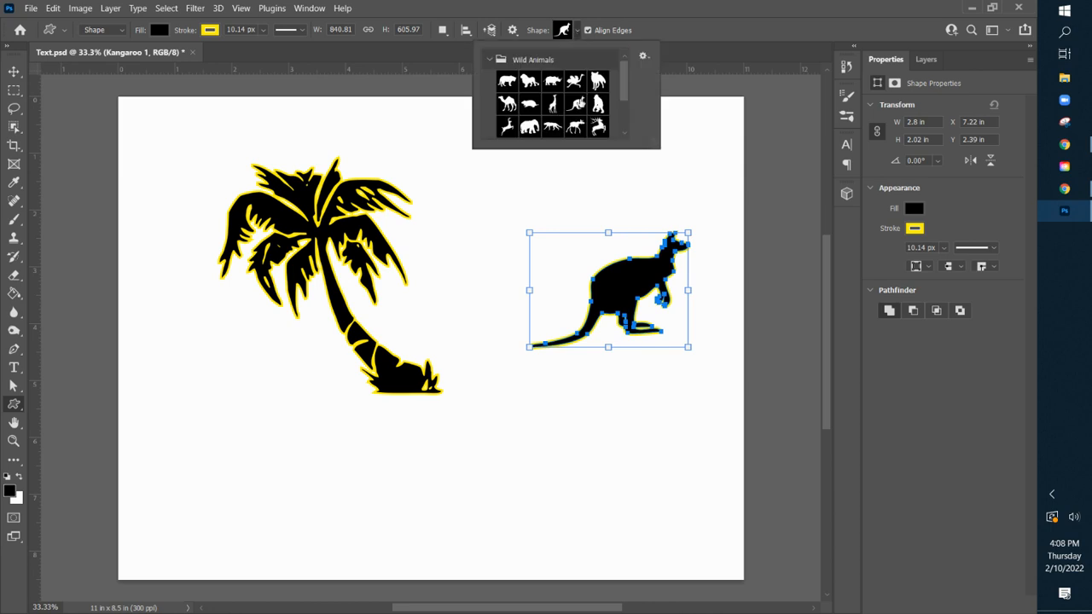
pyautogui.click(489, 59)
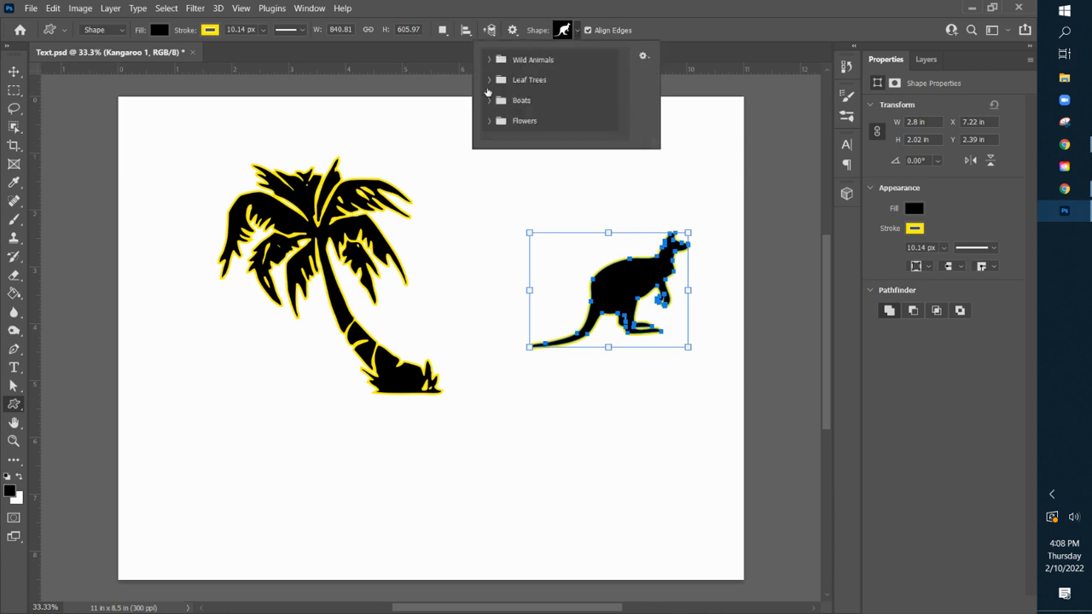
pyautogui.click(489, 80)
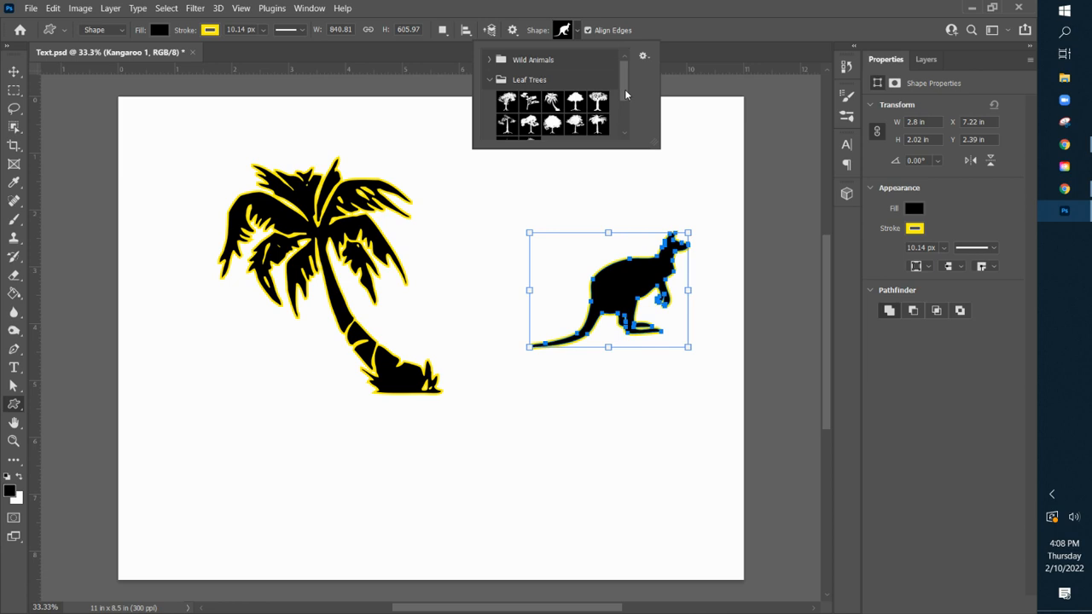
pyautogui.moveTo(623, 94); pyautogui.dragTo(626, 120)
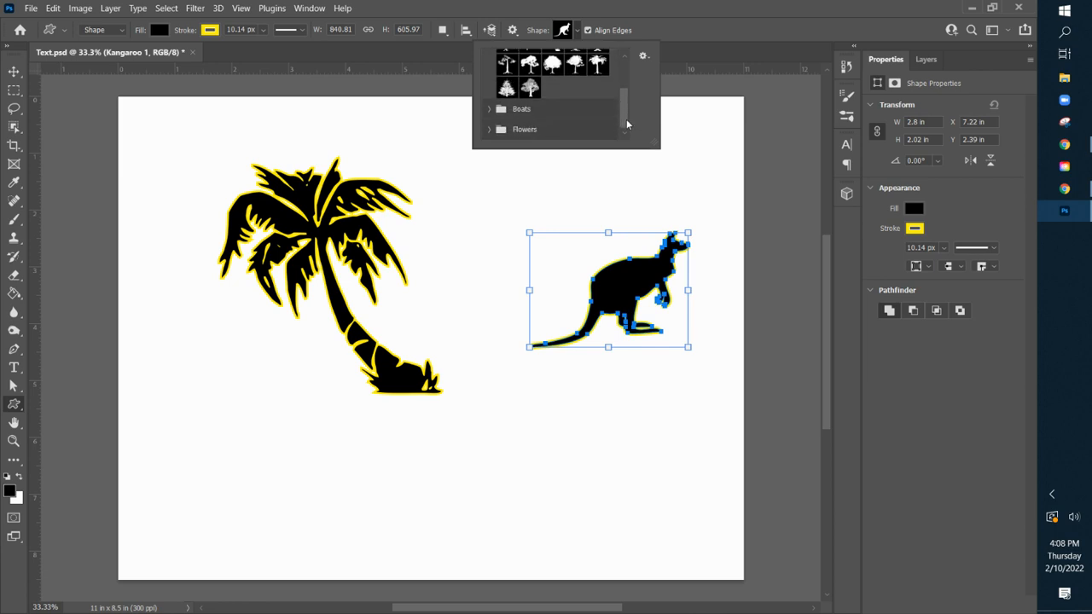
pyautogui.click(488, 108)
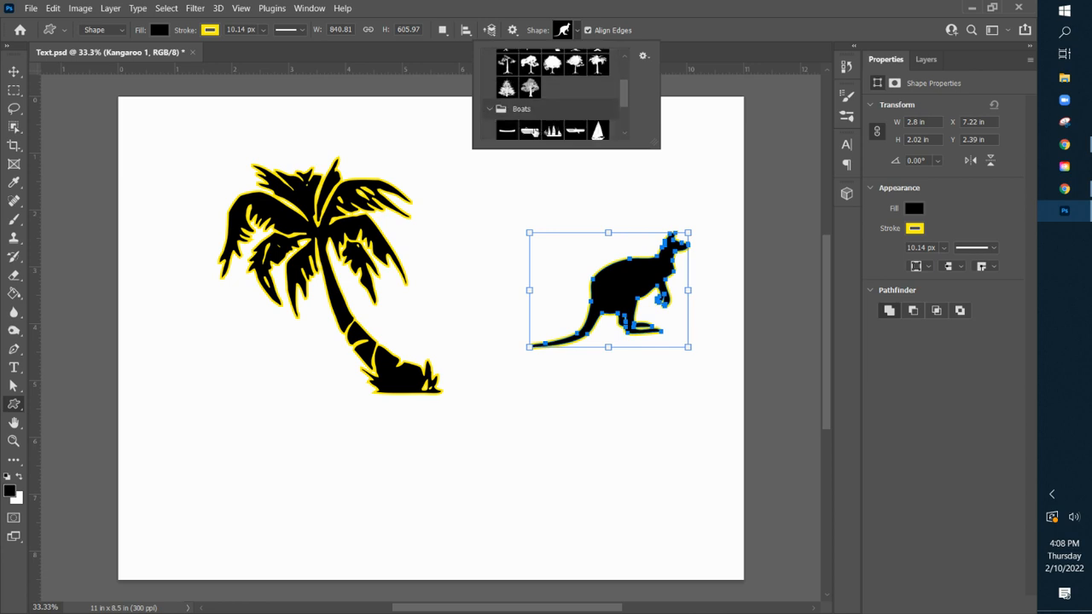
pyautogui.click(531, 131)
pyautogui.moveTo(212, 426); pyautogui.dragTo(495, 522)
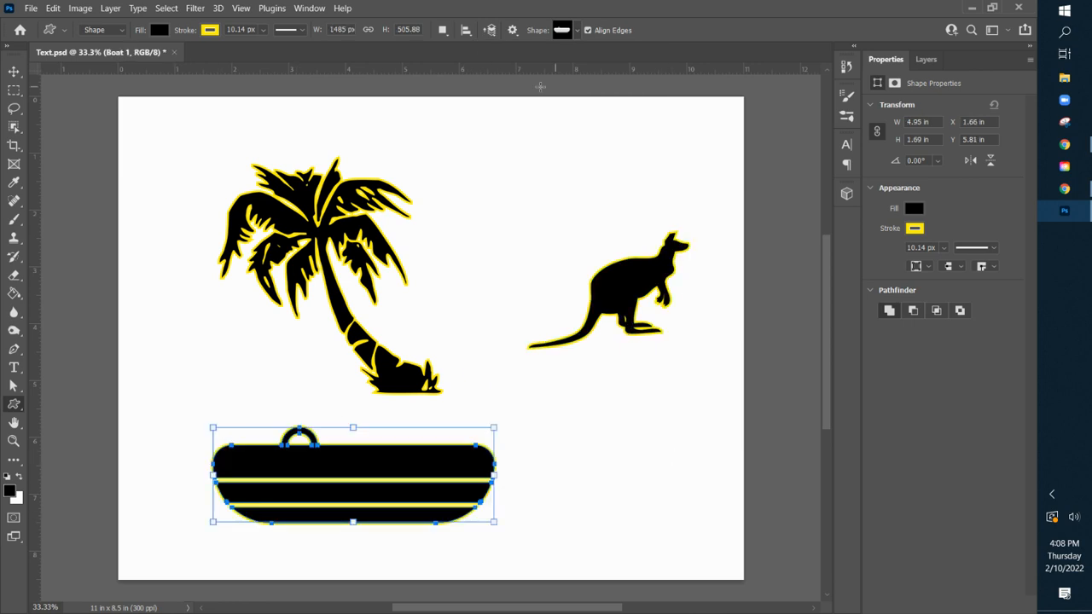
# Draw the second shape from the Flowers set, about 1.8 by 2.32 in, between the palm tree and the kangaroo
pyautogui.click(576, 30)
pyautogui.moveTo(621, 90); pyautogui.dragTo(626, 110)
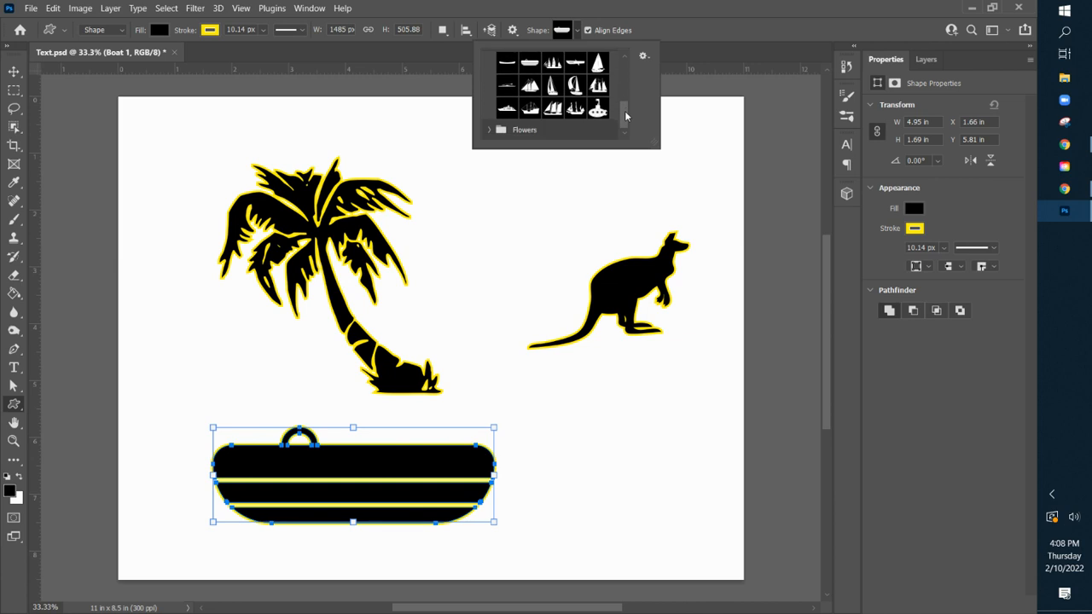
pyautogui.click(489, 130)
pyautogui.moveTo(622, 101); pyautogui.dragTo(629, 117)
pyautogui.click(530, 82)
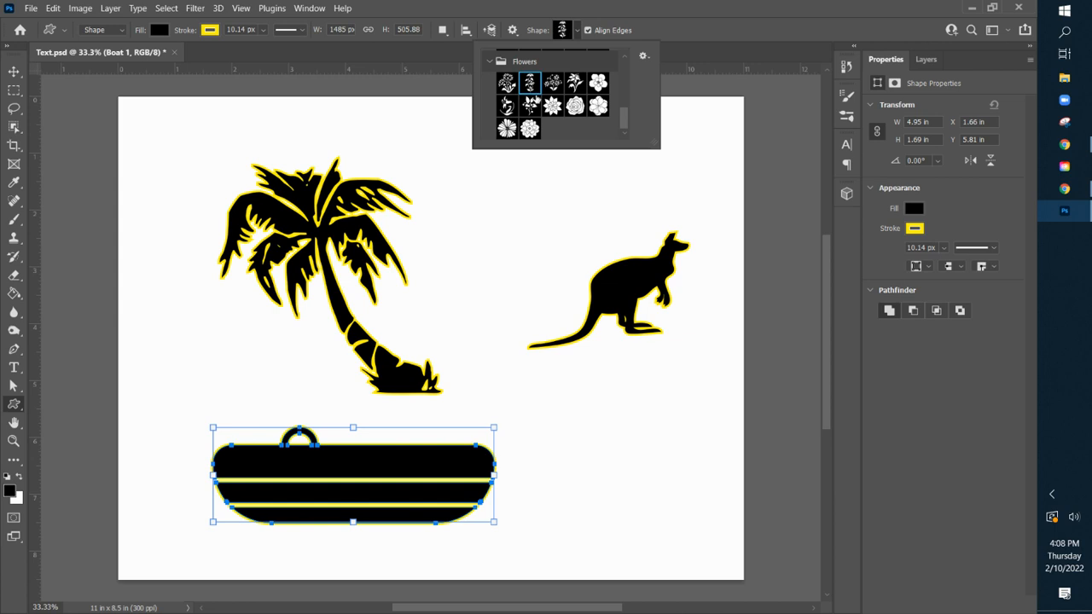
pyautogui.click(462, 170)
pyautogui.moveTo(462, 169); pyautogui.dragTo(562, 302)
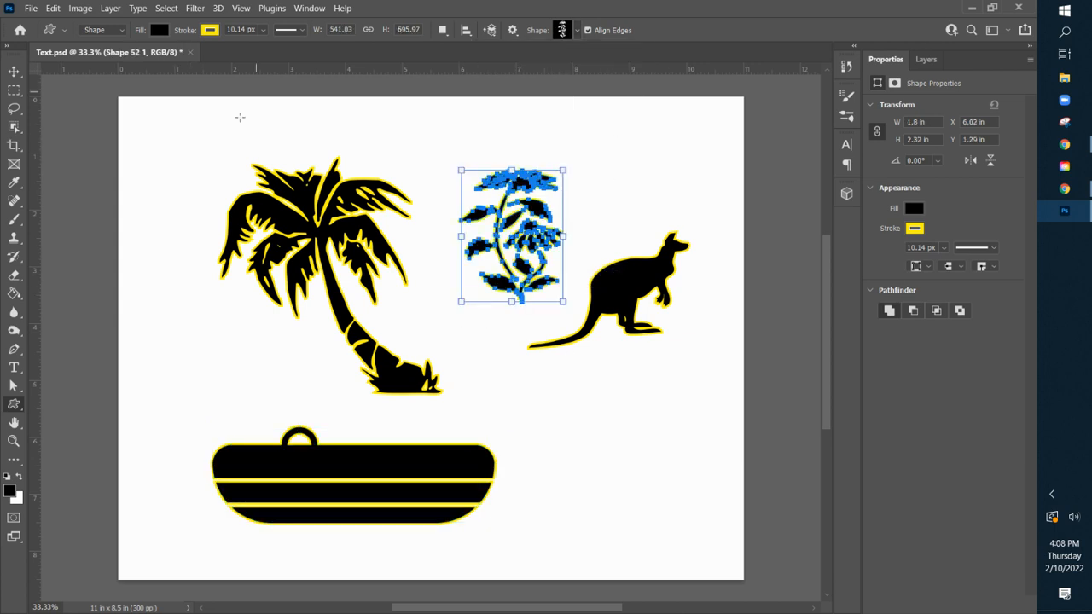
# Enlarge the flower shape to about 2.29 by 2.77 in and rotate it almost upside down
pyautogui.moveTo(563, 171); pyautogui.dragTo(415, 337)
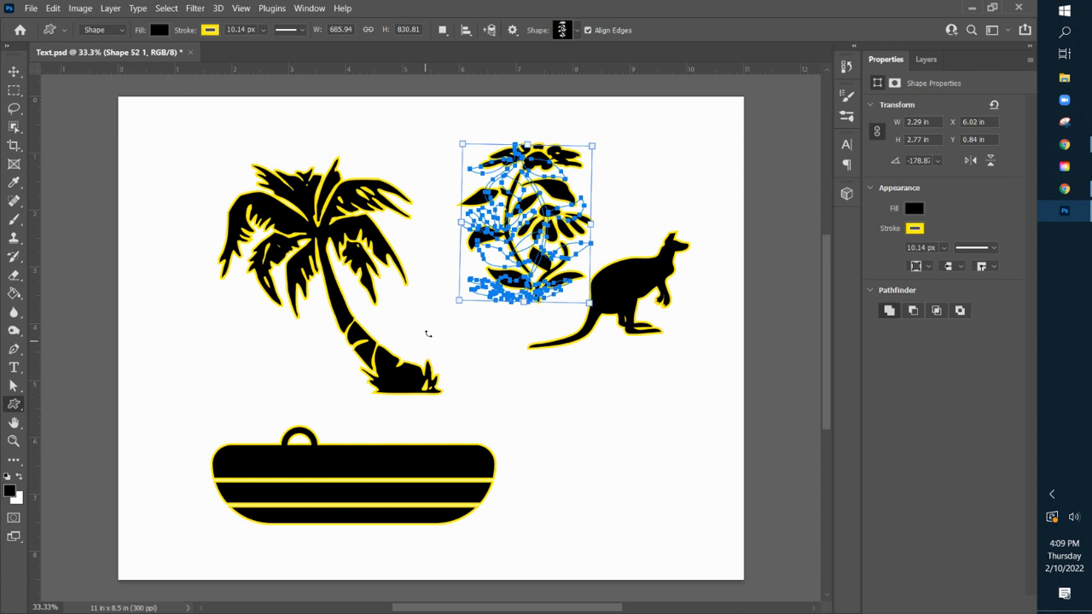